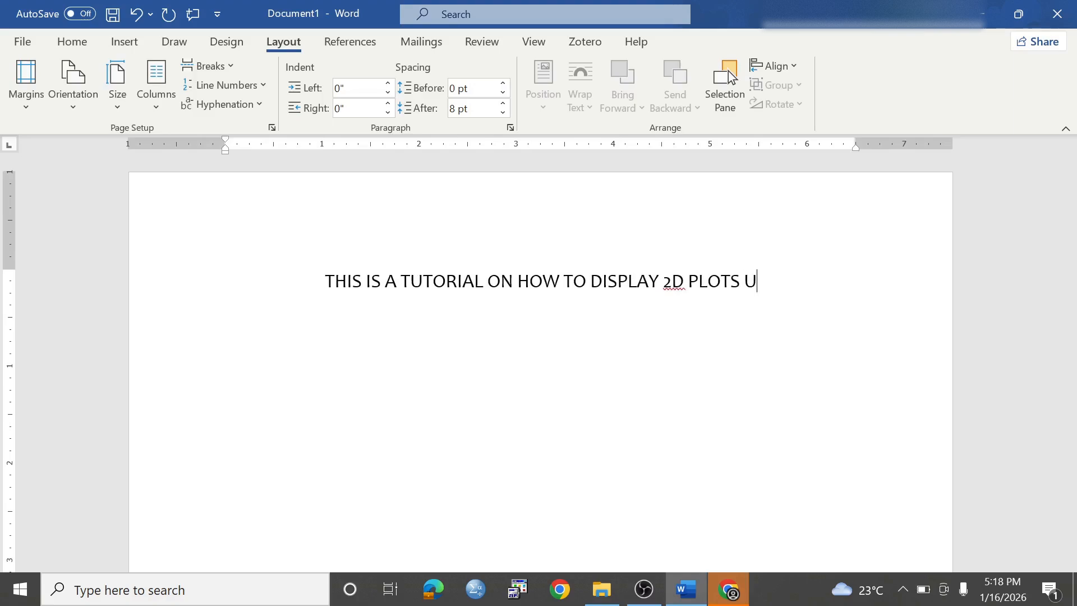
- Fix the heading so it ends 'OF MOLECULES USING VESTA'
key(BackSpace)
key(BackSpace)
key(BackSpace)
key(BackSpace)
text(OF M)
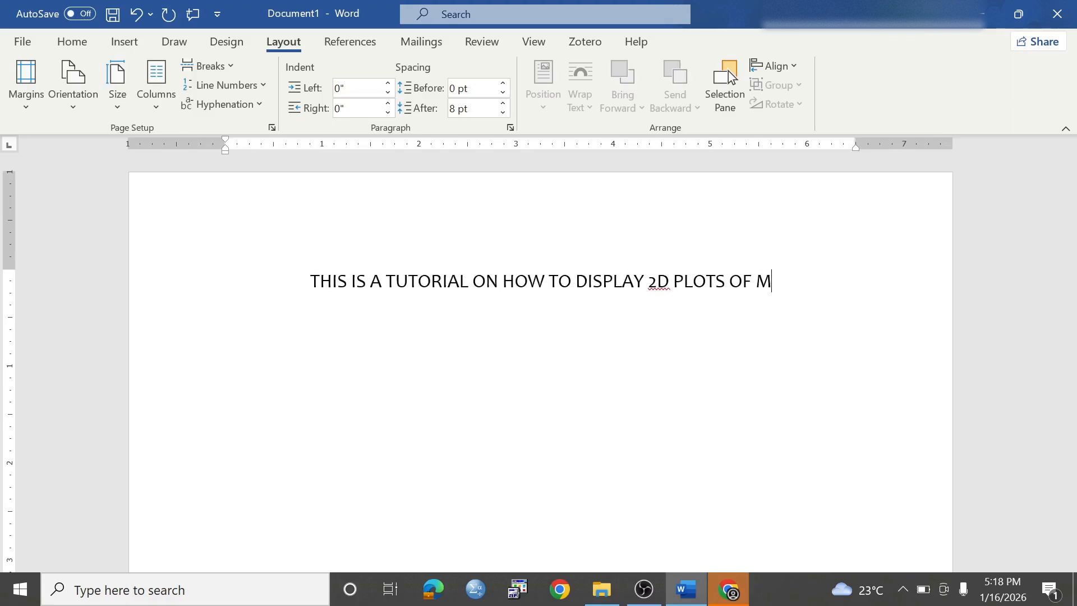
text(OLEC)
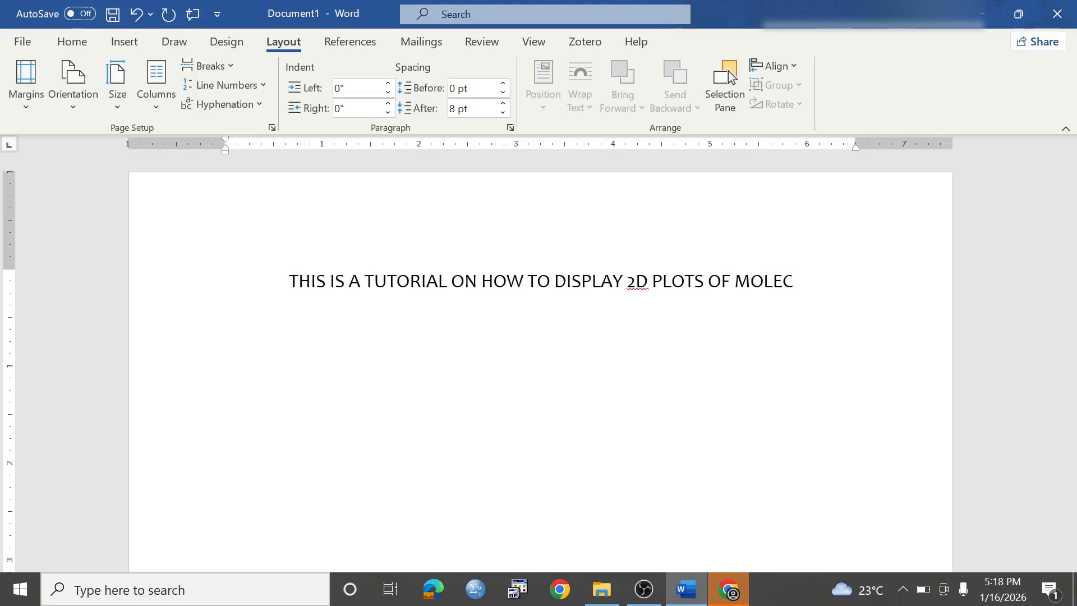
text(ULES USING VS)
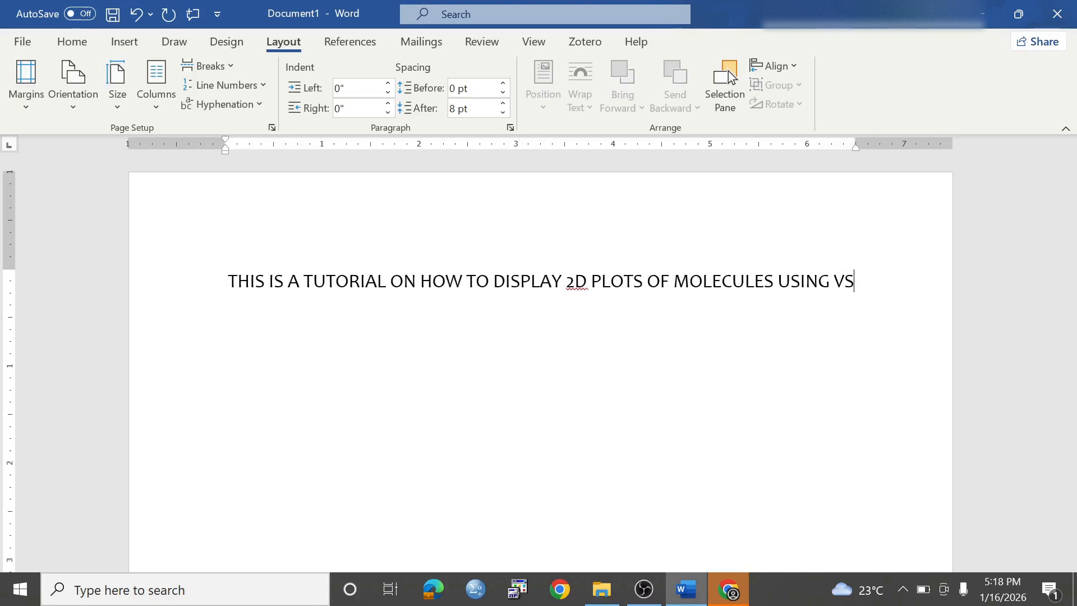
key(BackSpace)
text(ESTA)
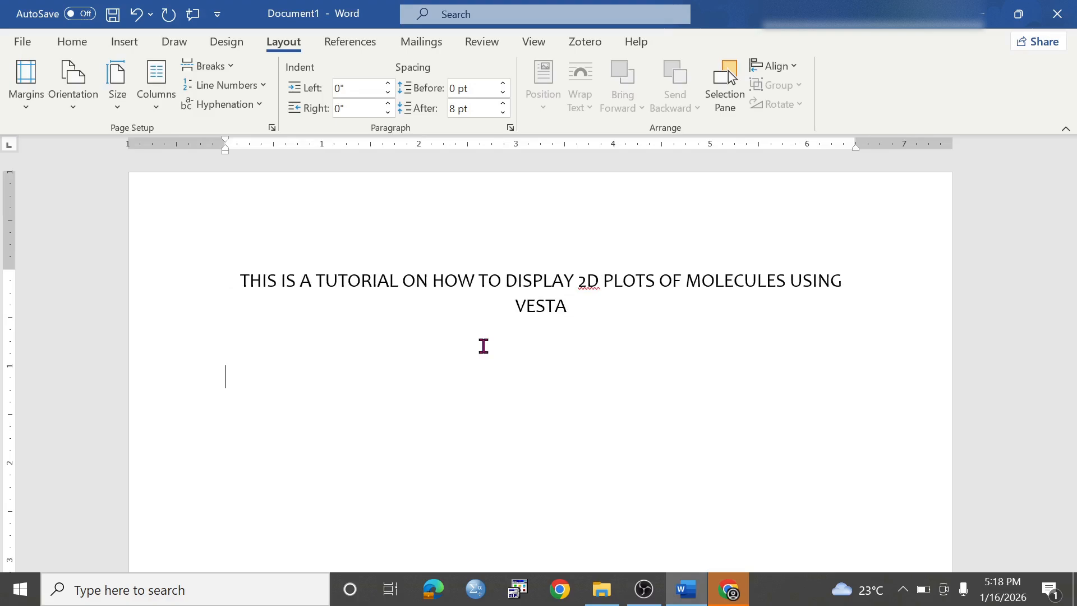
- Start a numbered list below the heading with step 1, 'Download VESTA molecular viewer'
key(Return)
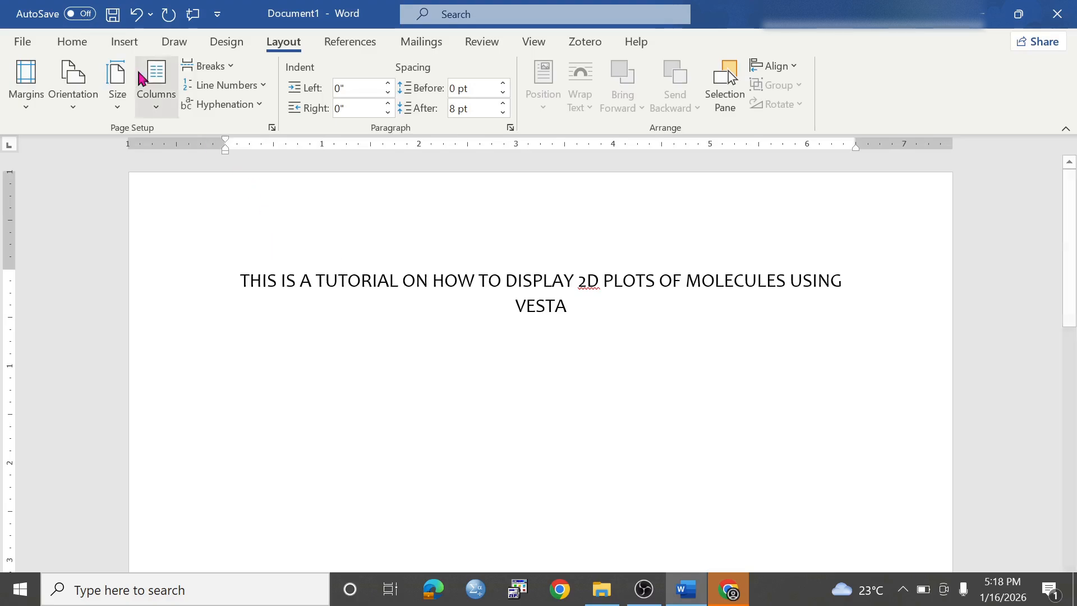
click(80, 45)
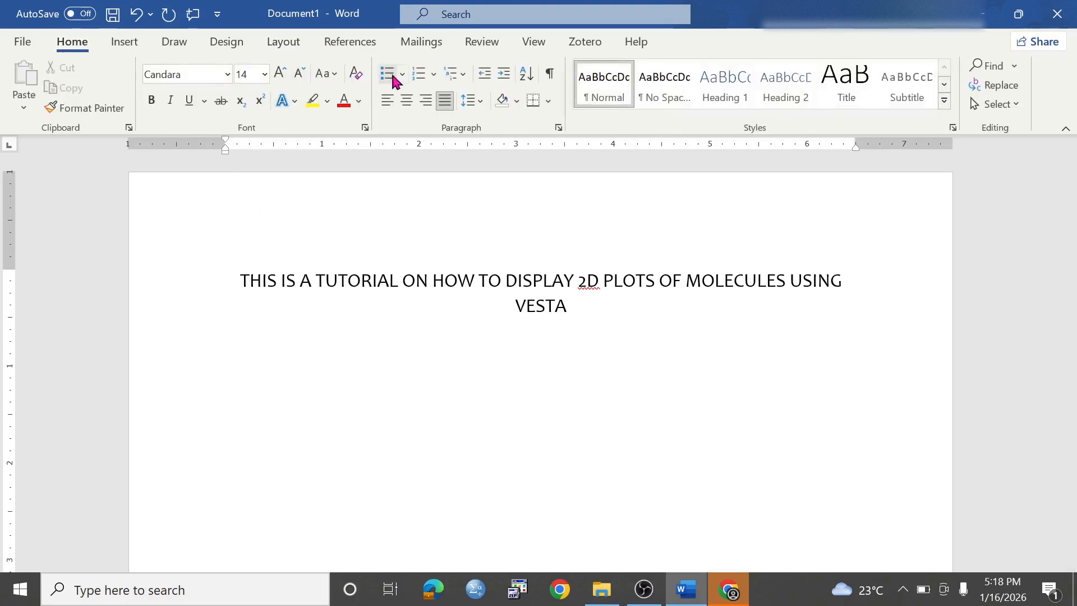
click(422, 75)
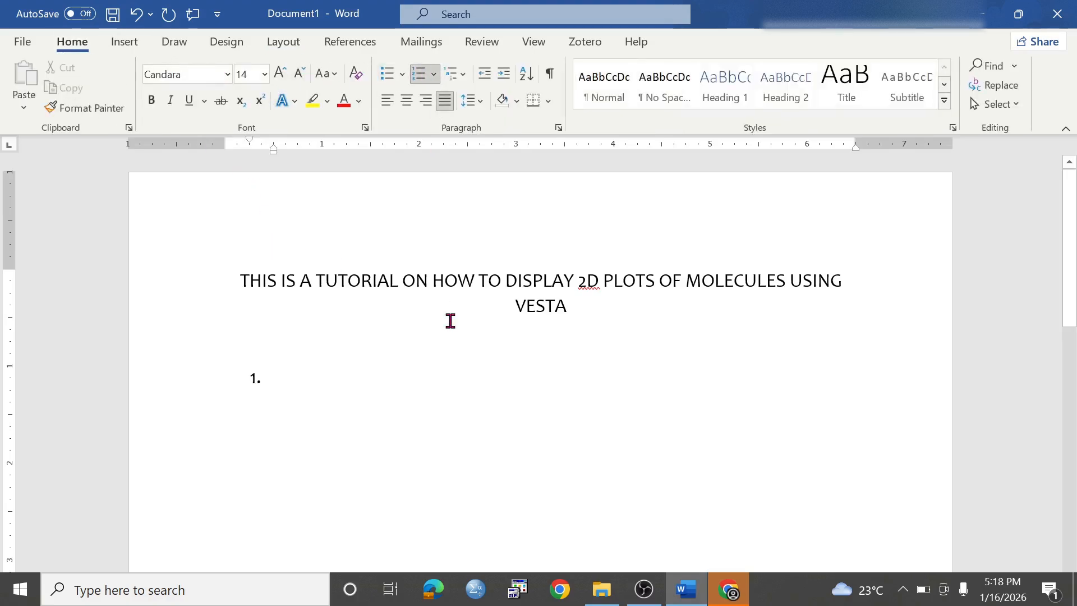
text(Download V)
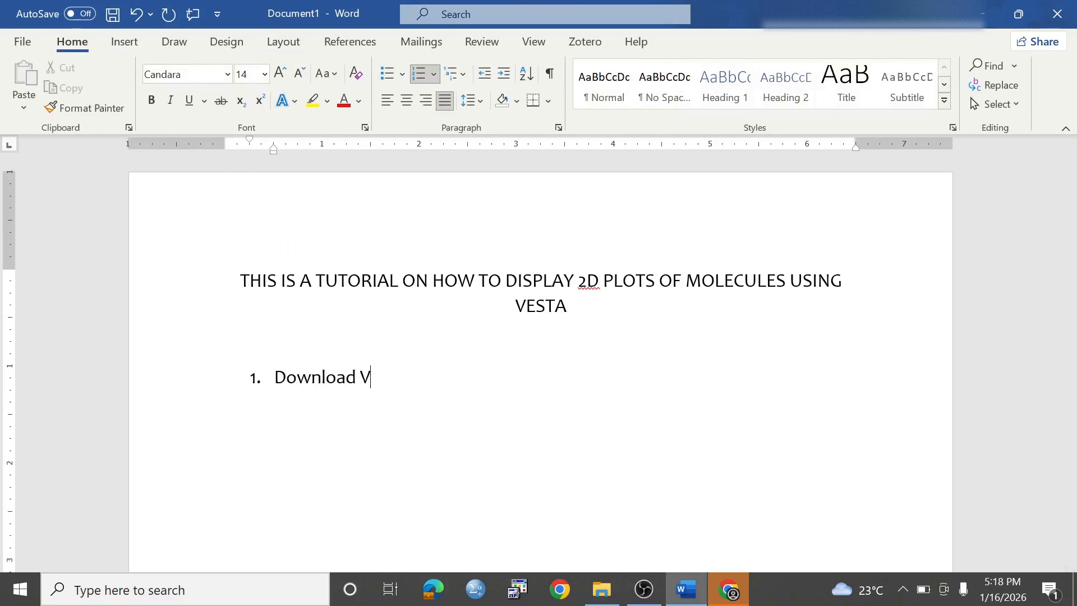
text(ESTA molecular viewer.)
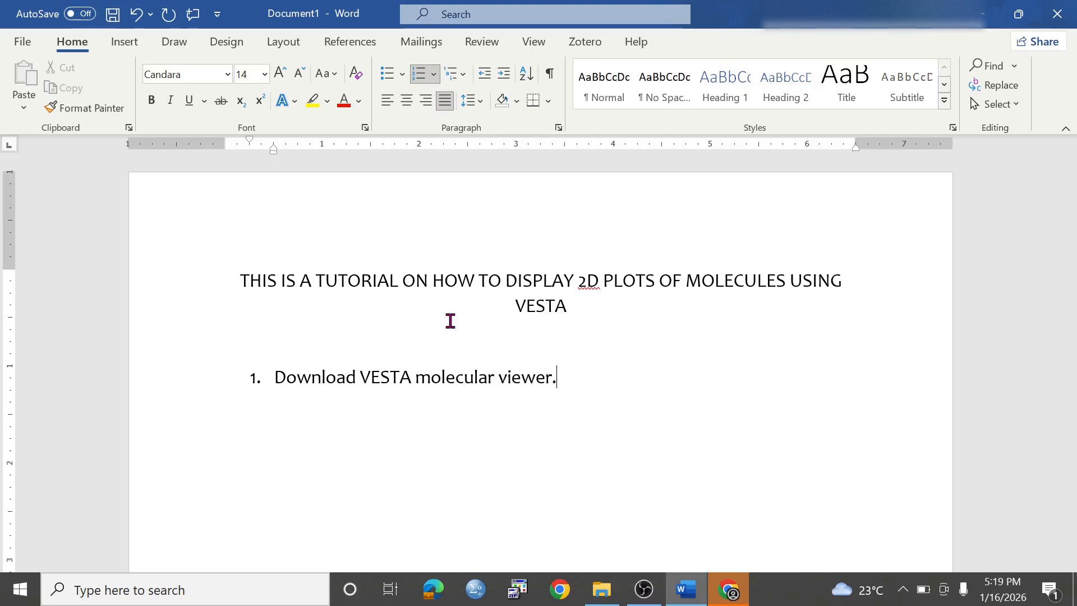
key(alt+Tab)
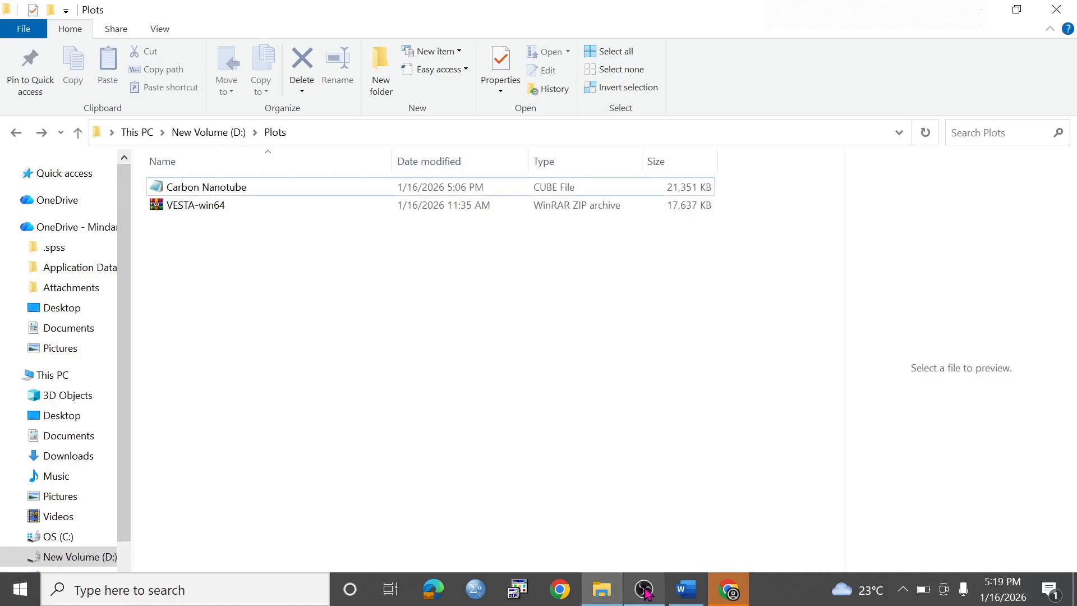
- Search Google in Chrome for 'VESTA molecular viewer' and open the official VESTA homepage
click(731, 590)
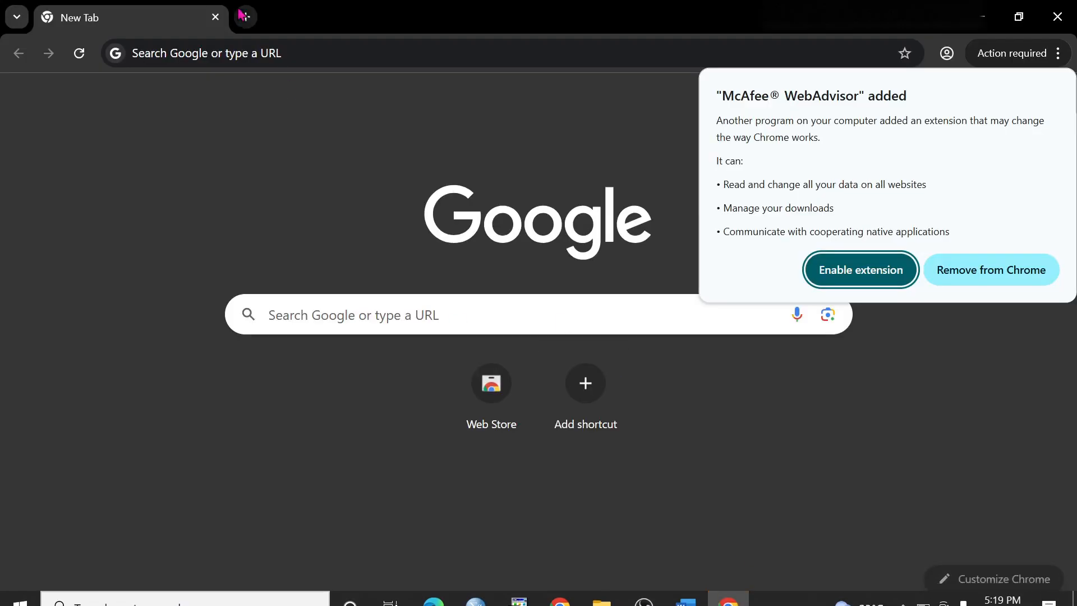
click(263, 54)
text(VES)
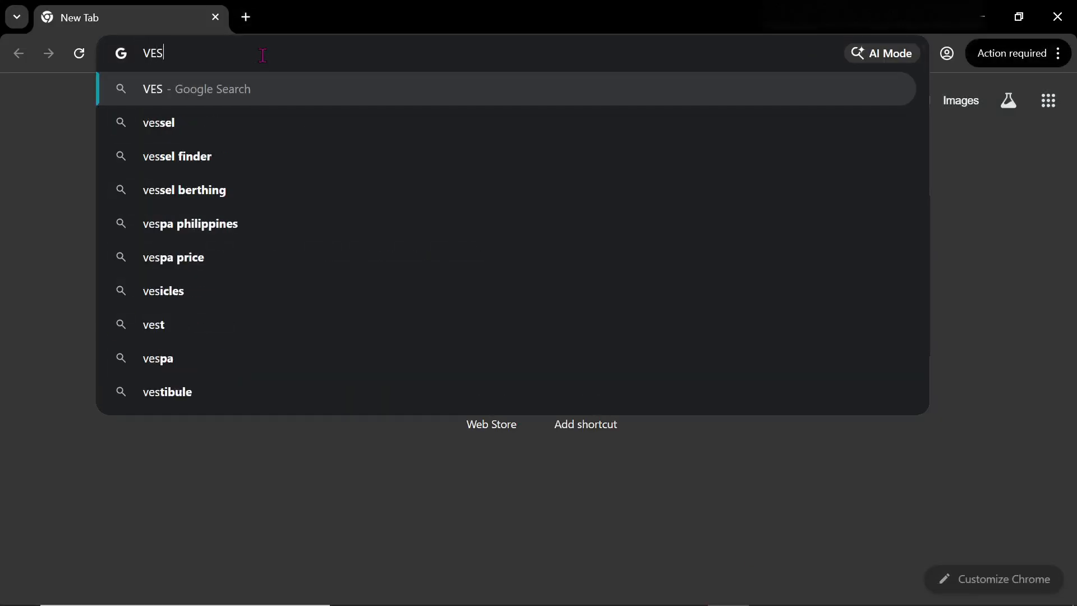
text(TA mol)
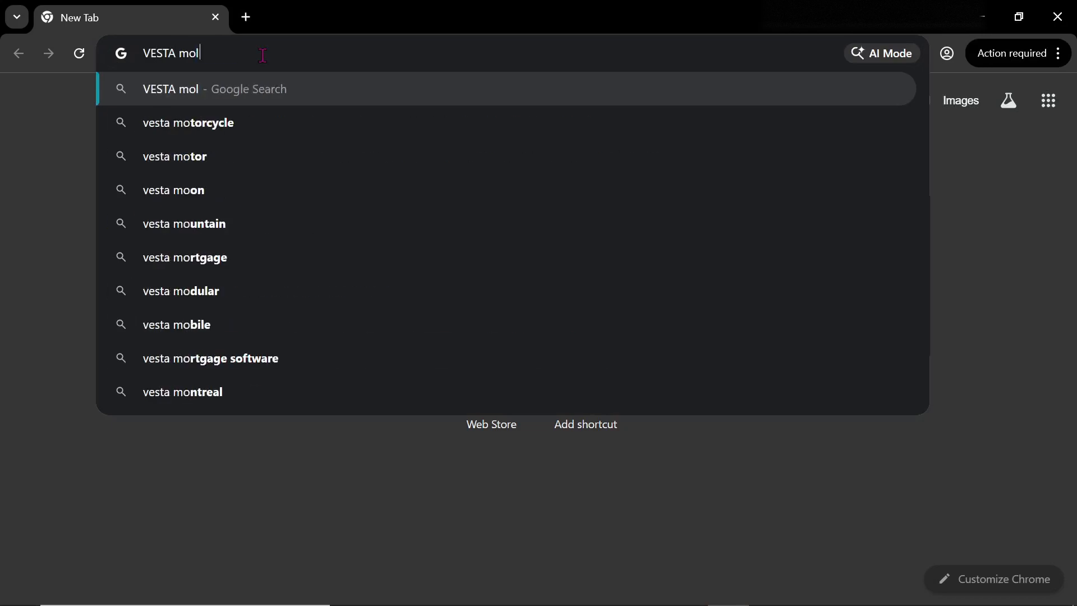
text(ecular viewer)
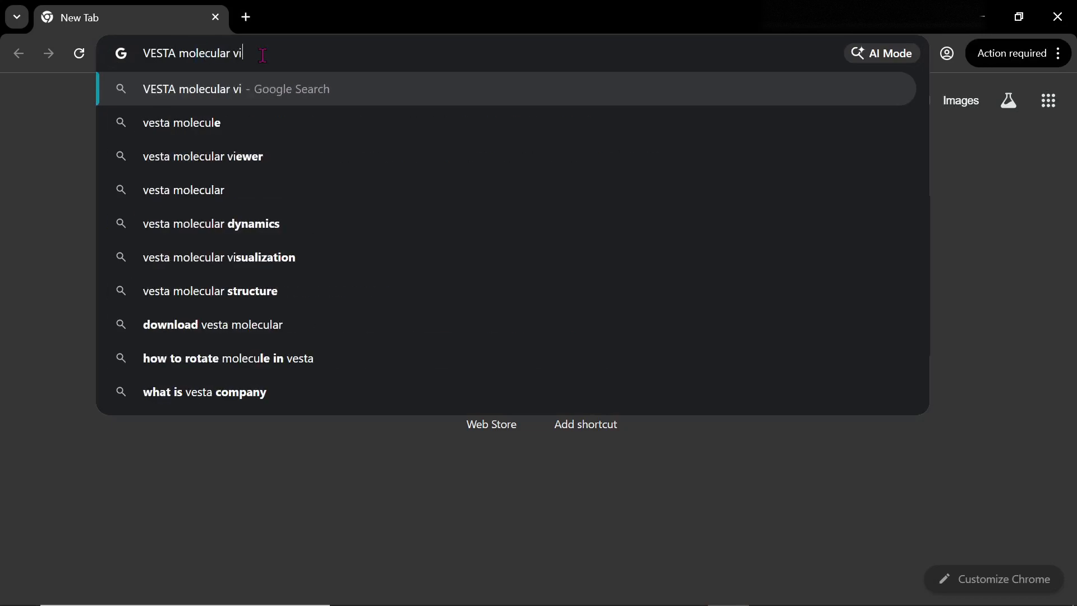
key(Return)
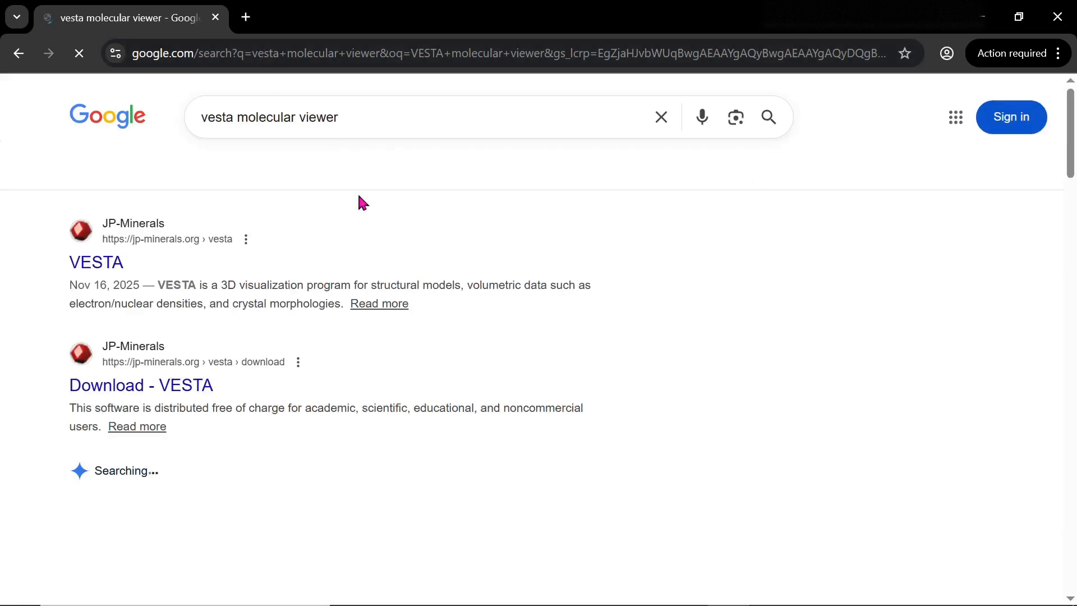
click(111, 270)
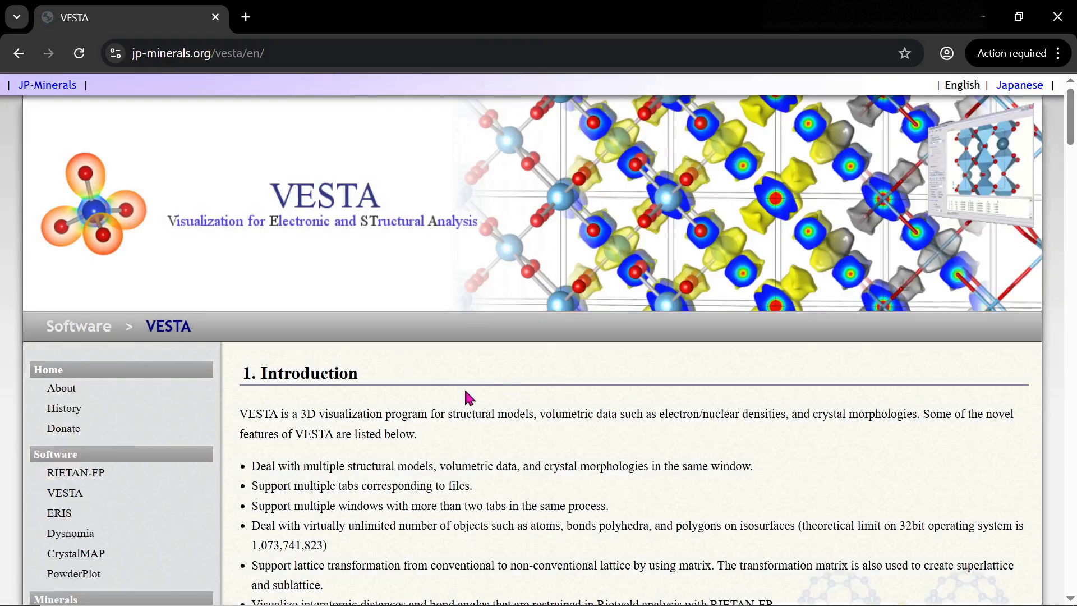
scroll(466, 392, down, 15)
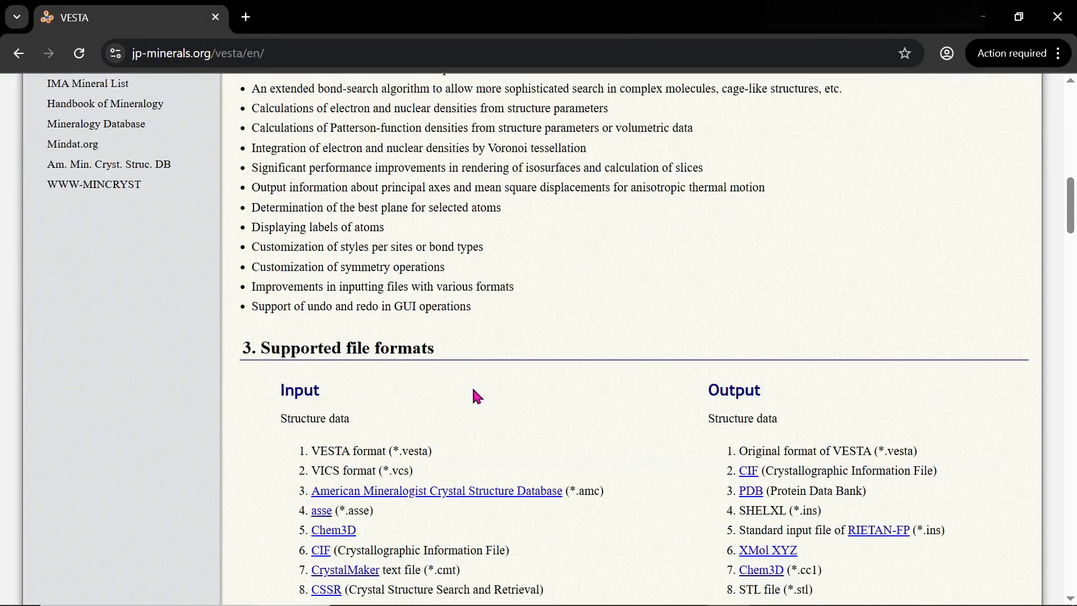
scroll(475, 396, down, 18)
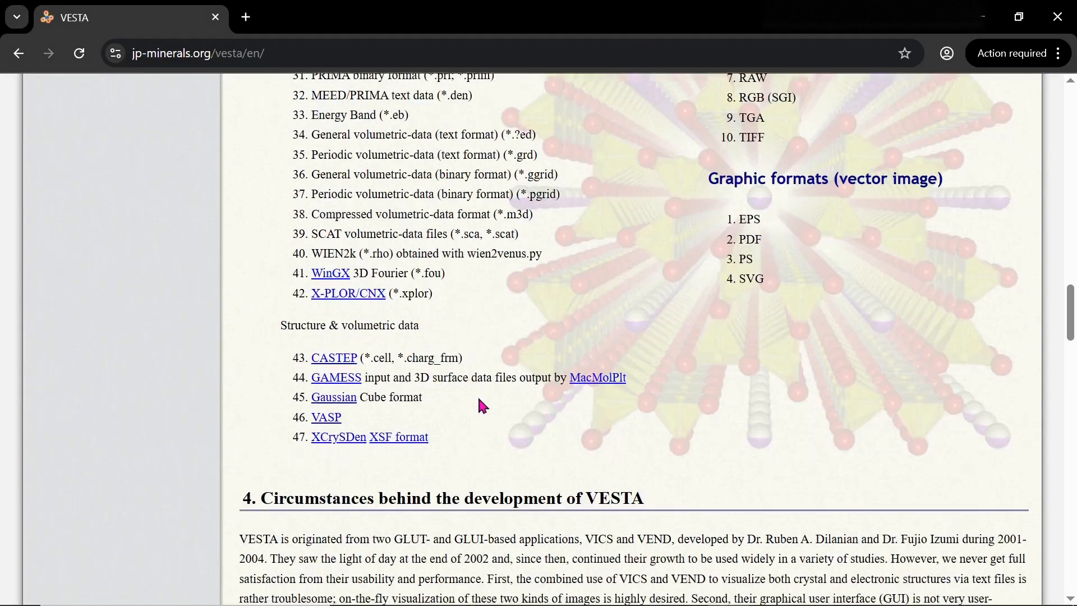
scroll(480, 399, down, 20)
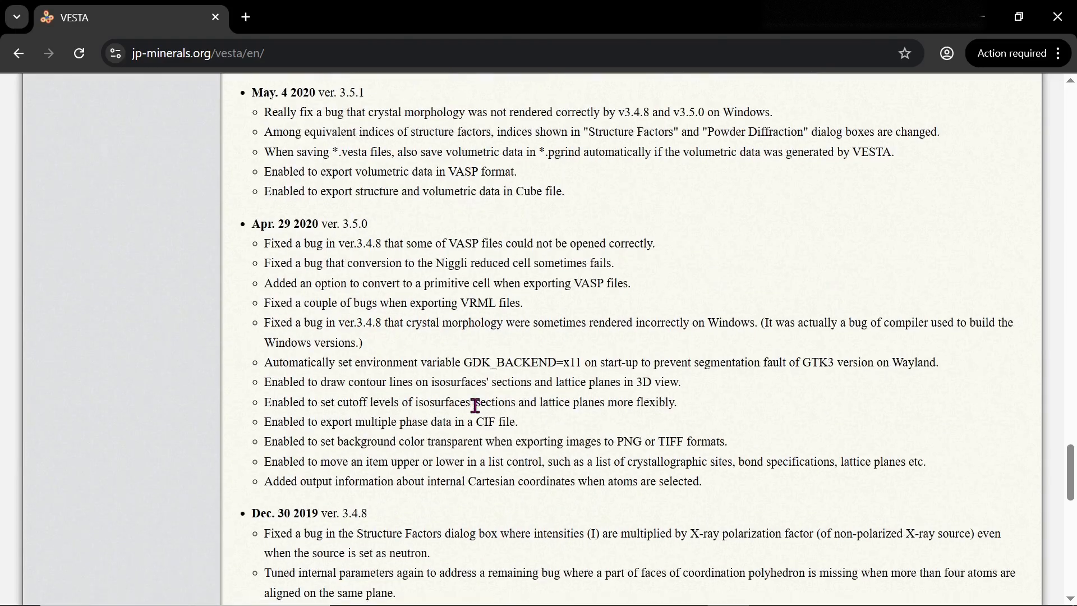
scroll(475, 405, down, 12)
scroll(739, 292, up, 15)
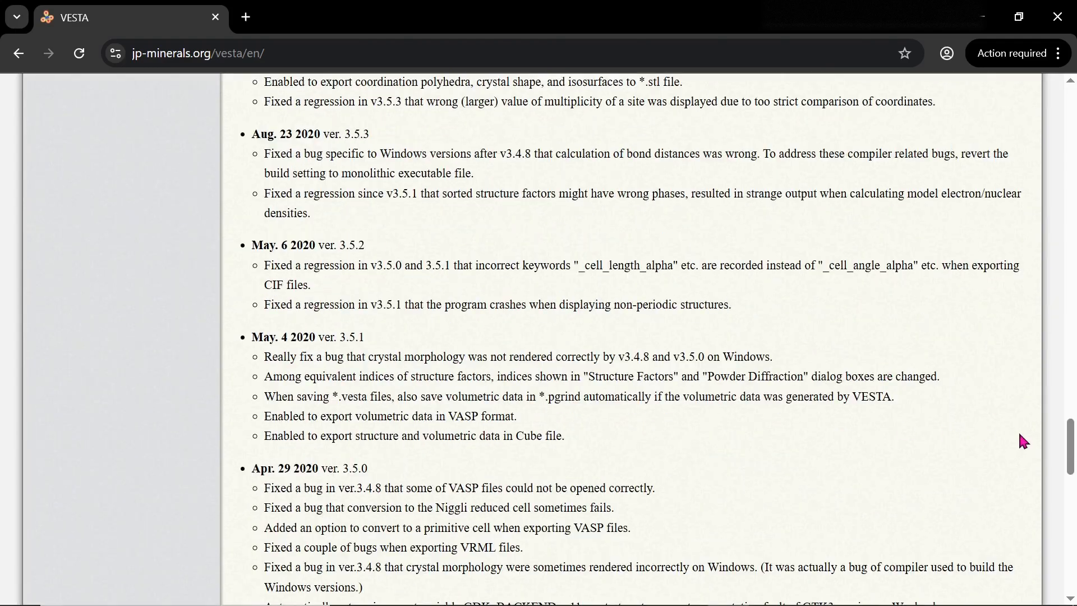
drag(1068, 451, 1075, 154)
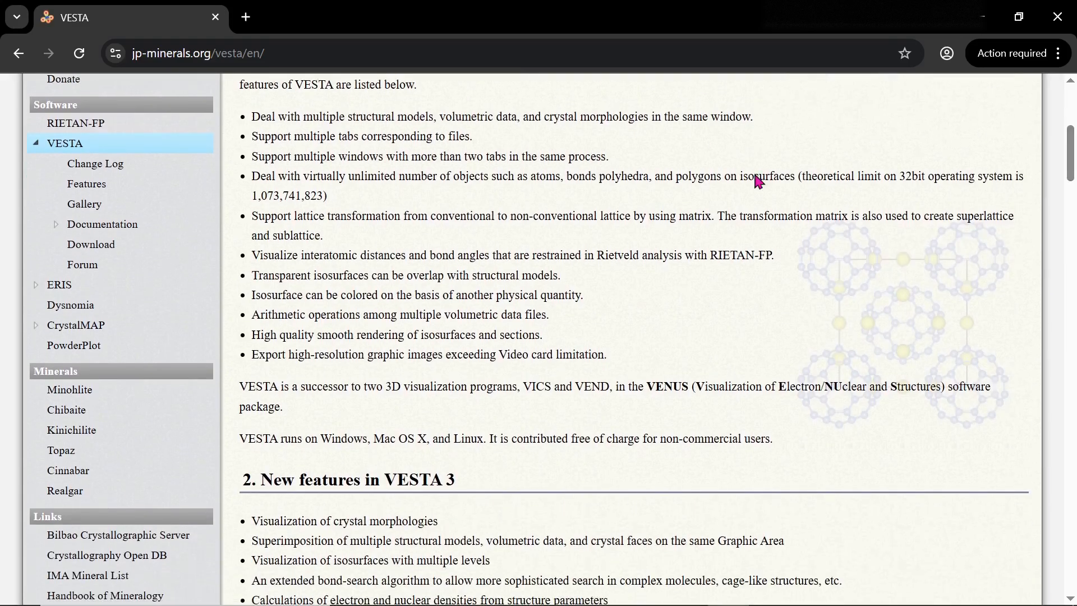
scroll(307, 167, up, 3)
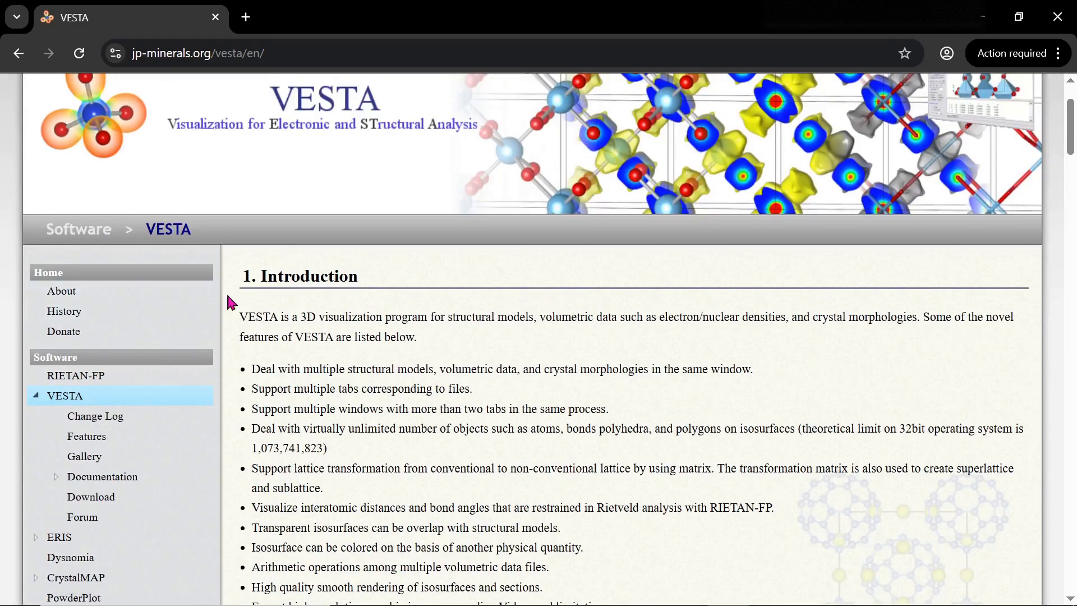
click(20, 54)
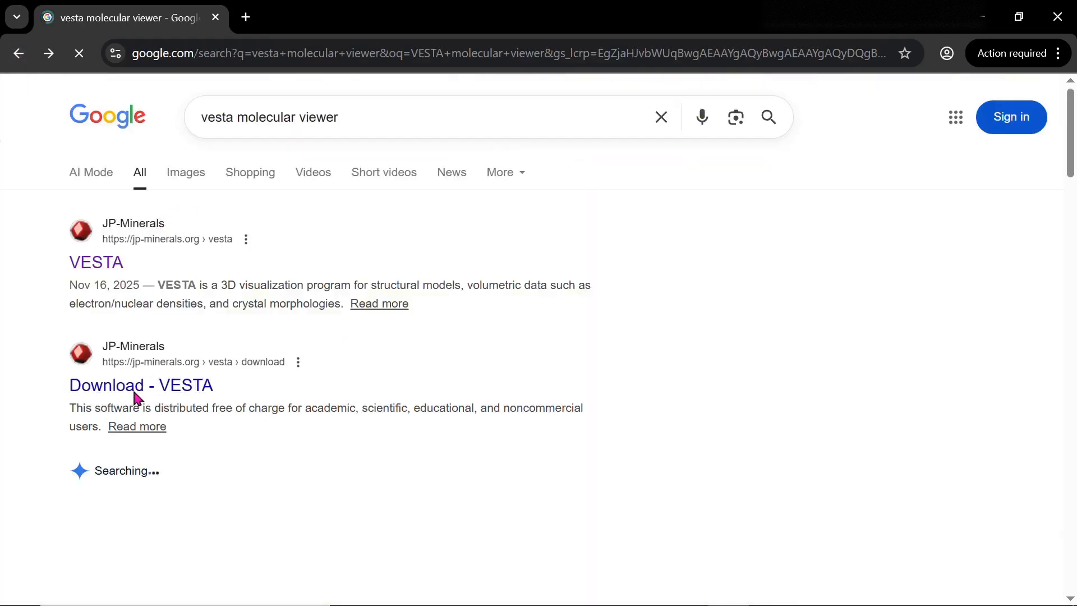
- Open the Download - VESTA page and bring VESTA-win64.zip (ver. 3.5.8) into view
click(135, 392)
scroll(546, 397, down, 8)
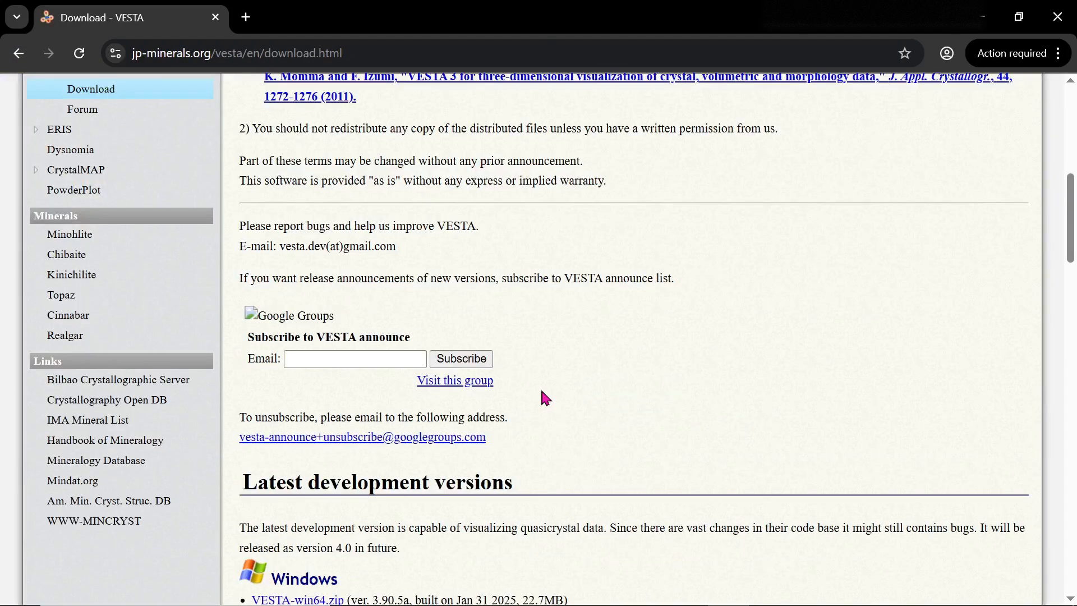
scroll(542, 393, down, 15)
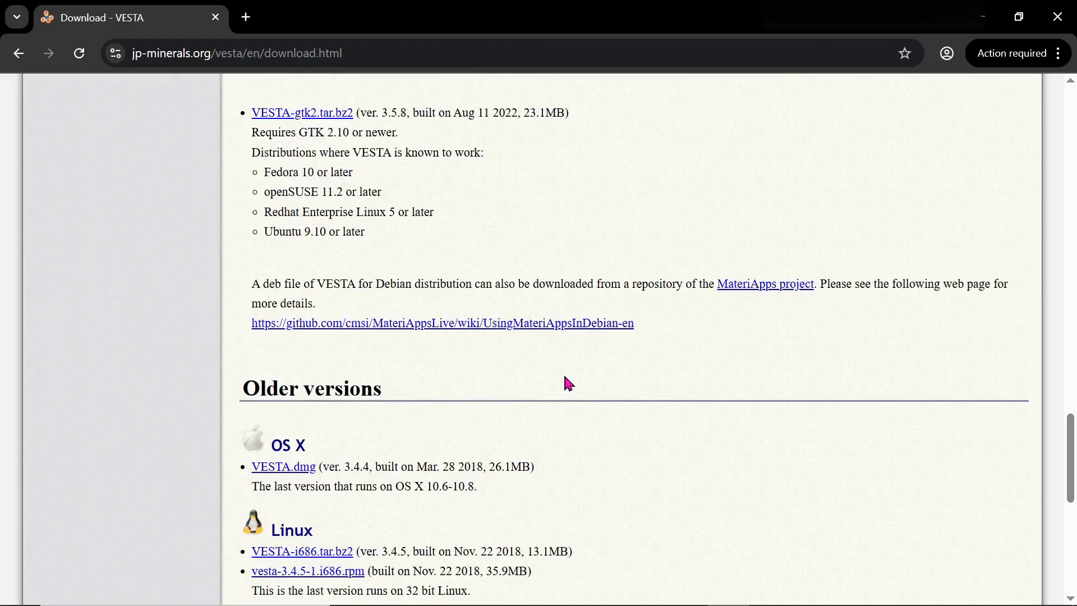
scroll(568, 381, down, 9)
scroll(499, 344, up, 8)
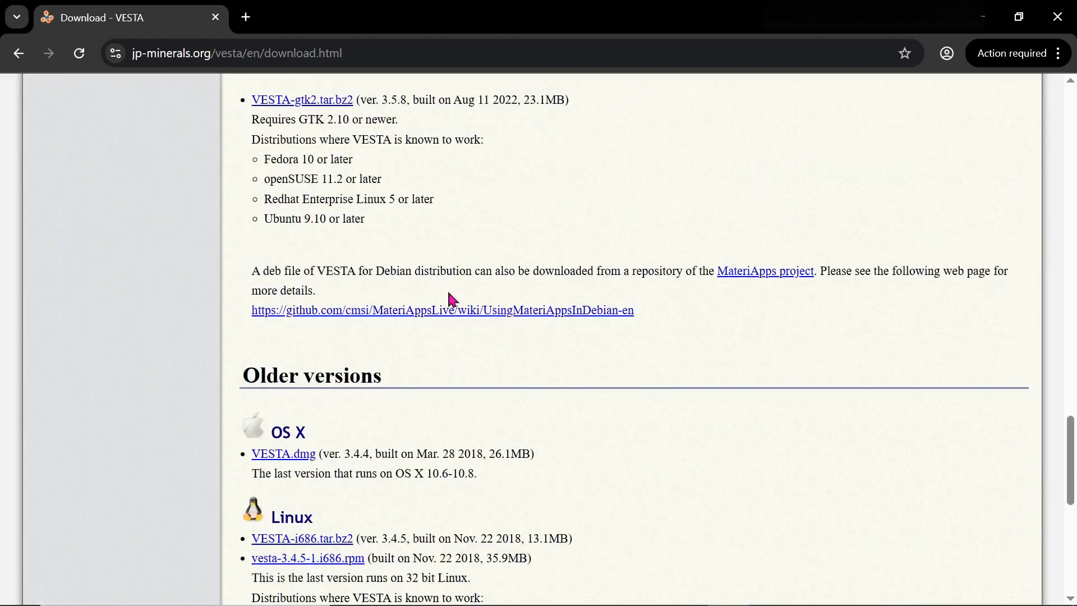
scroll(449, 295, up, 10)
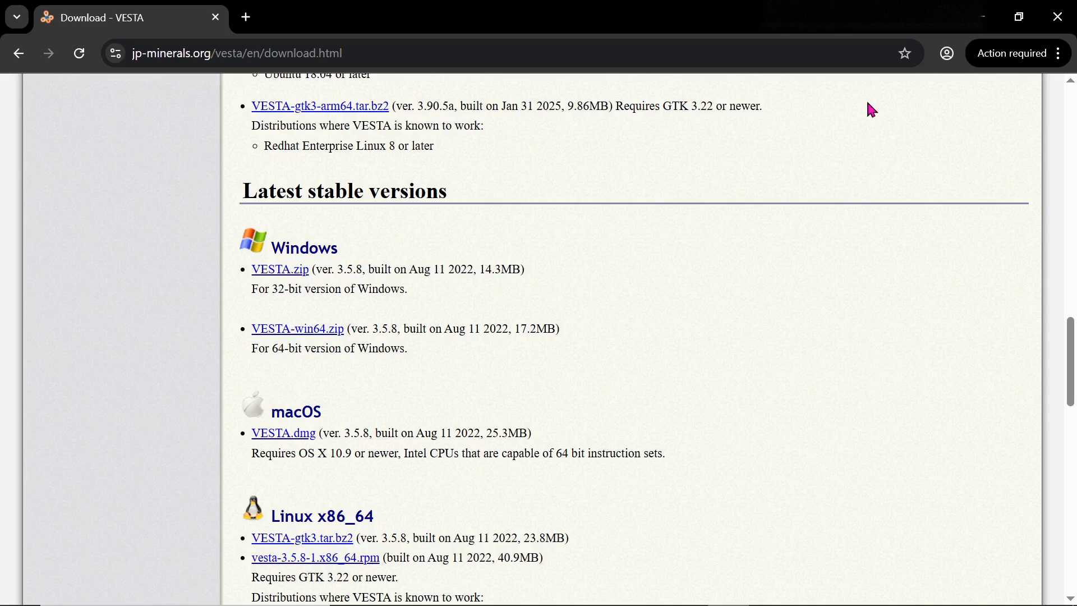
key(alt+Tab)
key(alt+Tab)
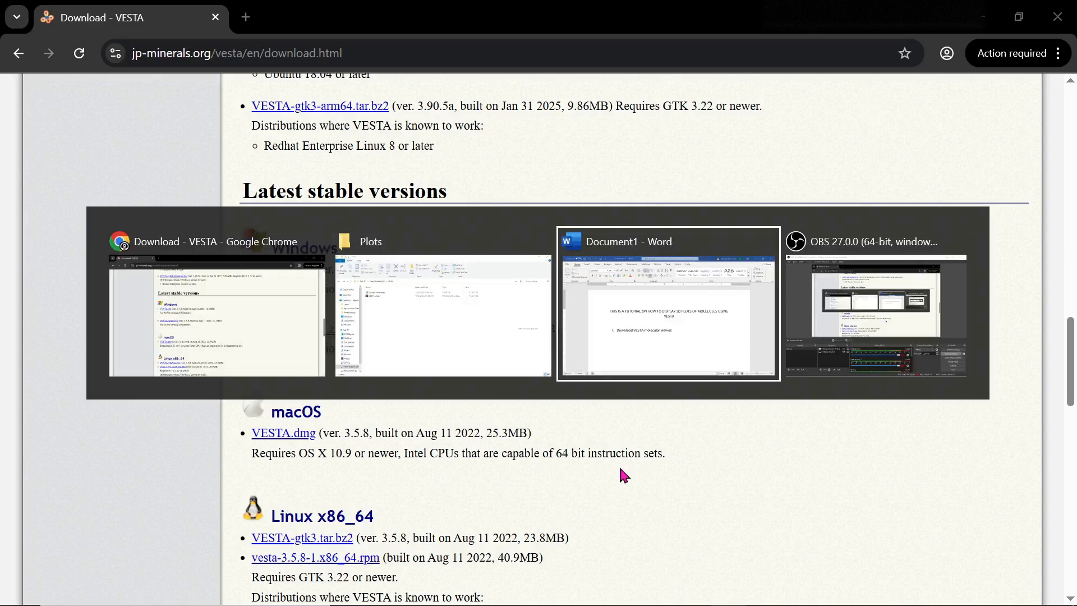
- Add numbered step 2, 'Extract the', in Word, then return to the Plots folder
key(alt+Tab)
key(alt+shift+Tab)
key(alt+shift+Tab)
key(alt+shift+Tab)
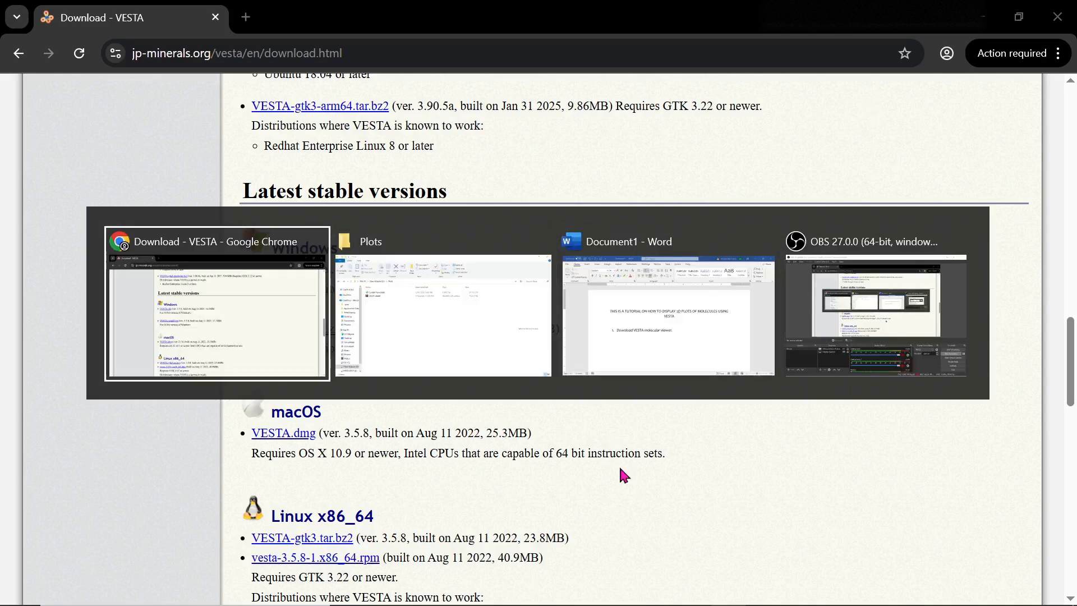
key(alt+Tab)
key(alt+Tab)
key(alt+shift+Tab)
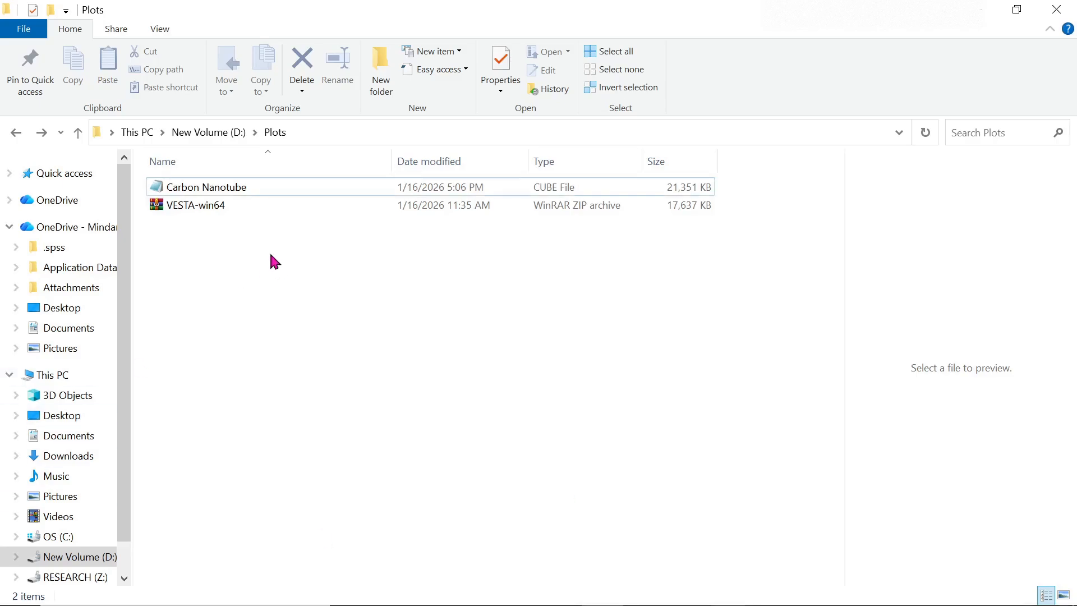
key(alt+Tab)
key(alt+Tab)
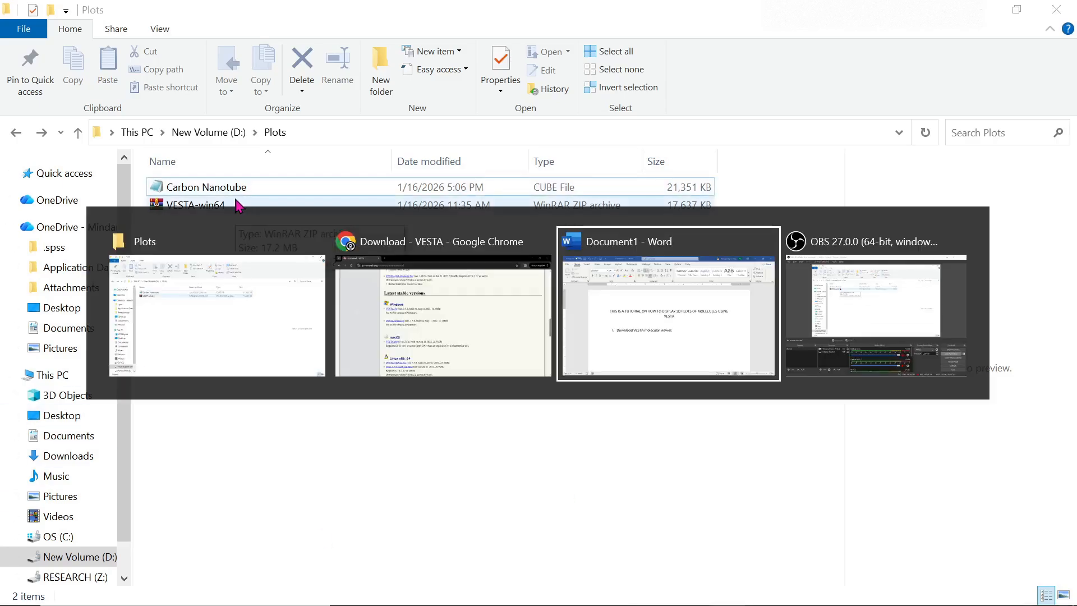
key(Return)
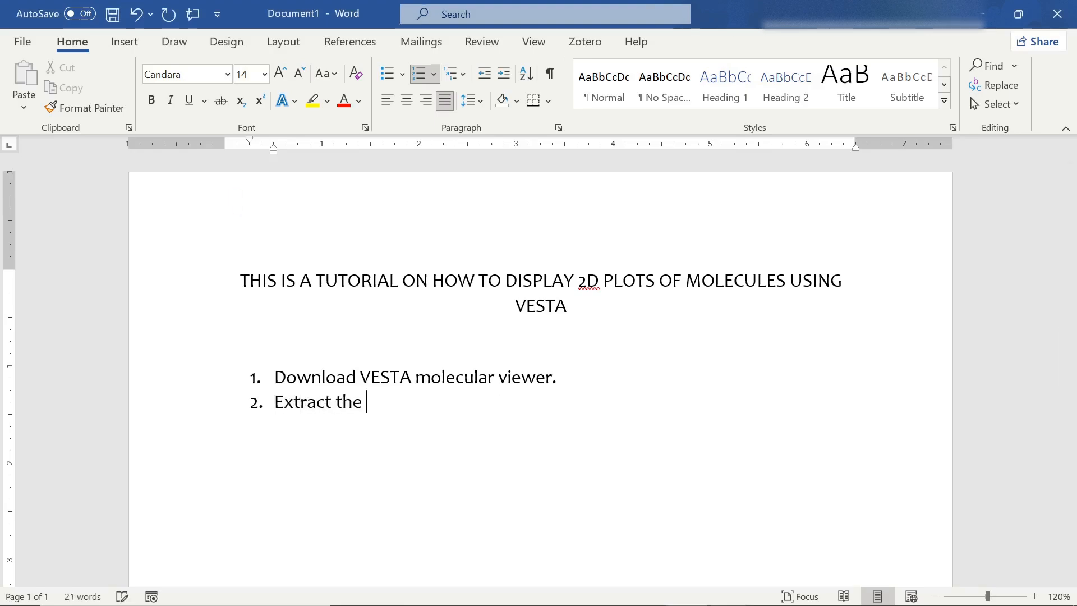
key(alt+Tab)
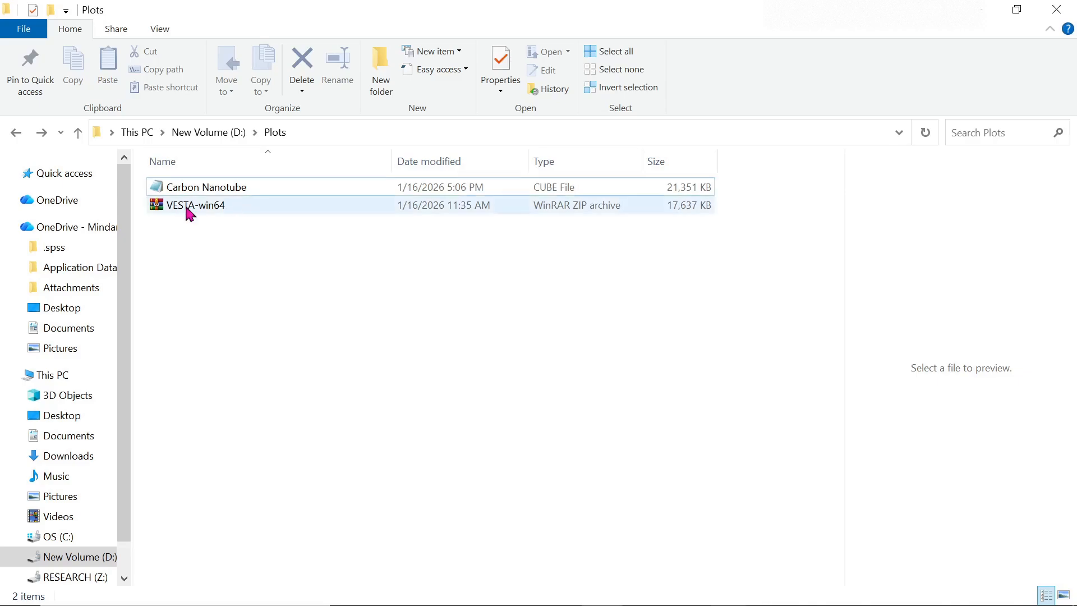
- Extract VESTA-win64.zip here and refresh so the VESTA-win64 folder appears
click(195, 206)
right_click(196, 207)
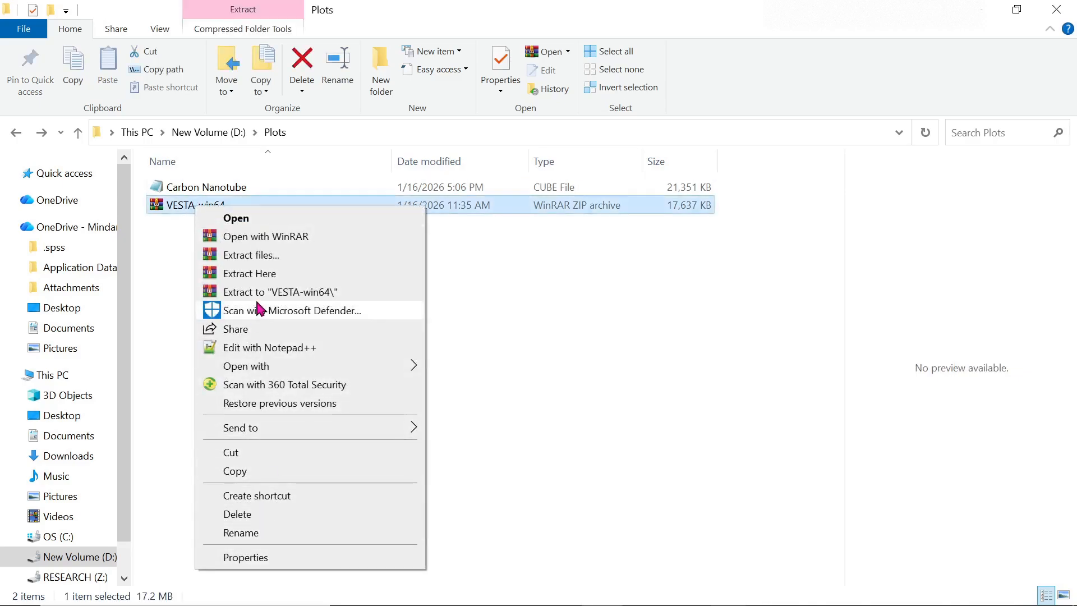
click(259, 275)
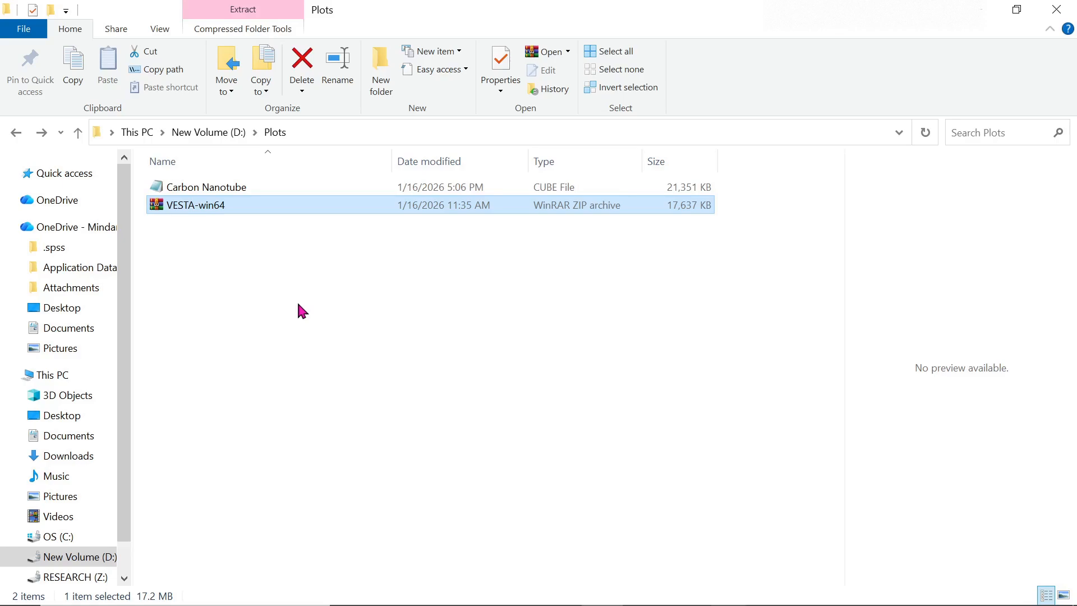
click(397, 318)
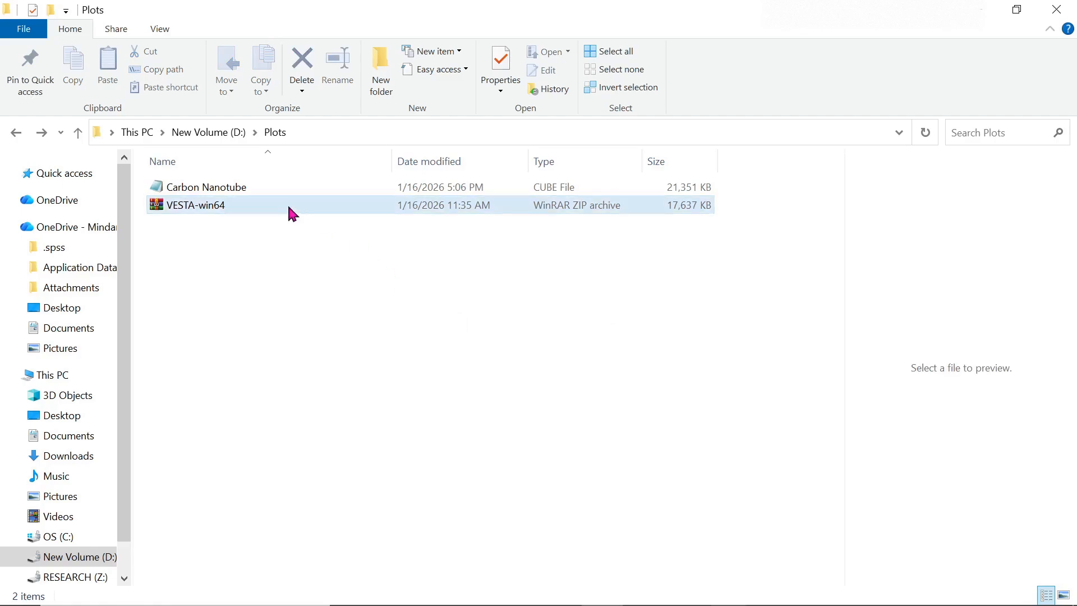
right_click(345, 278)
click(420, 346)
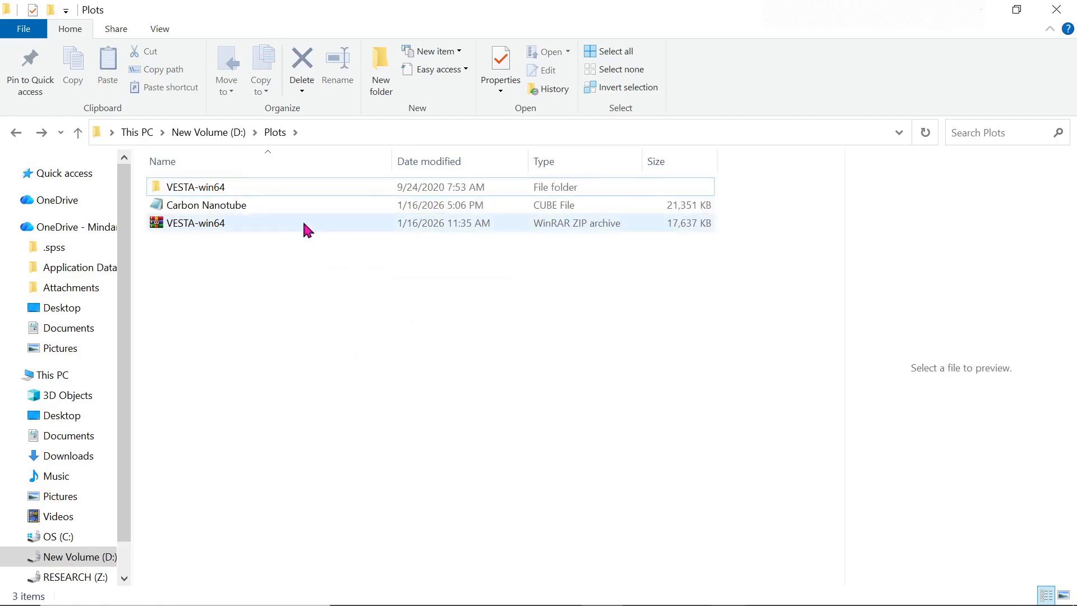
- Launch VESTA.exe from the VESTA-win64 folder, minimize VESTA, and close File Explorer
double_click(243, 186)
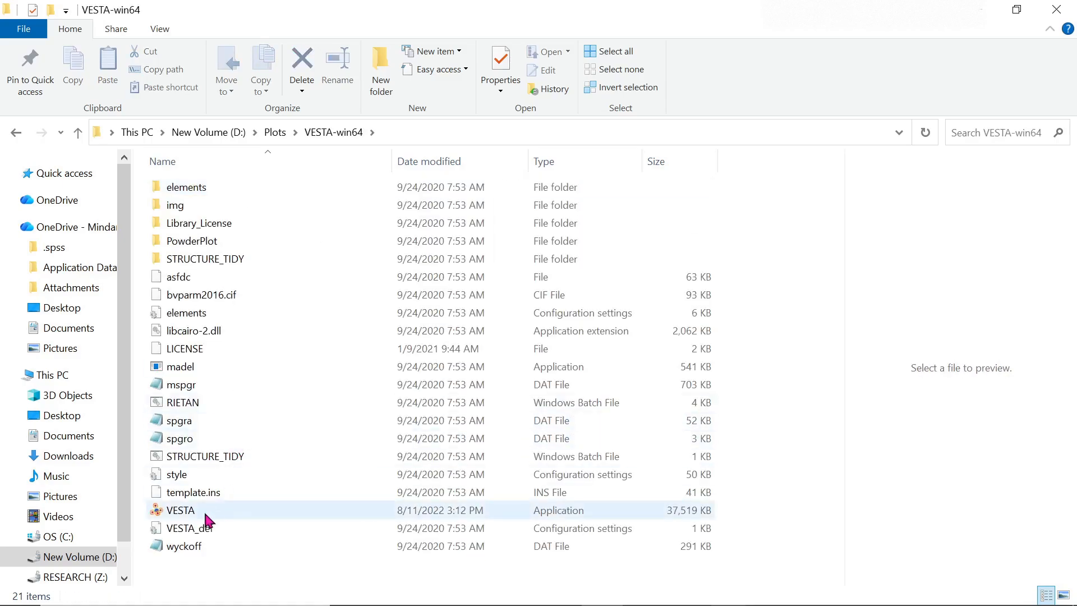
double_click(206, 514)
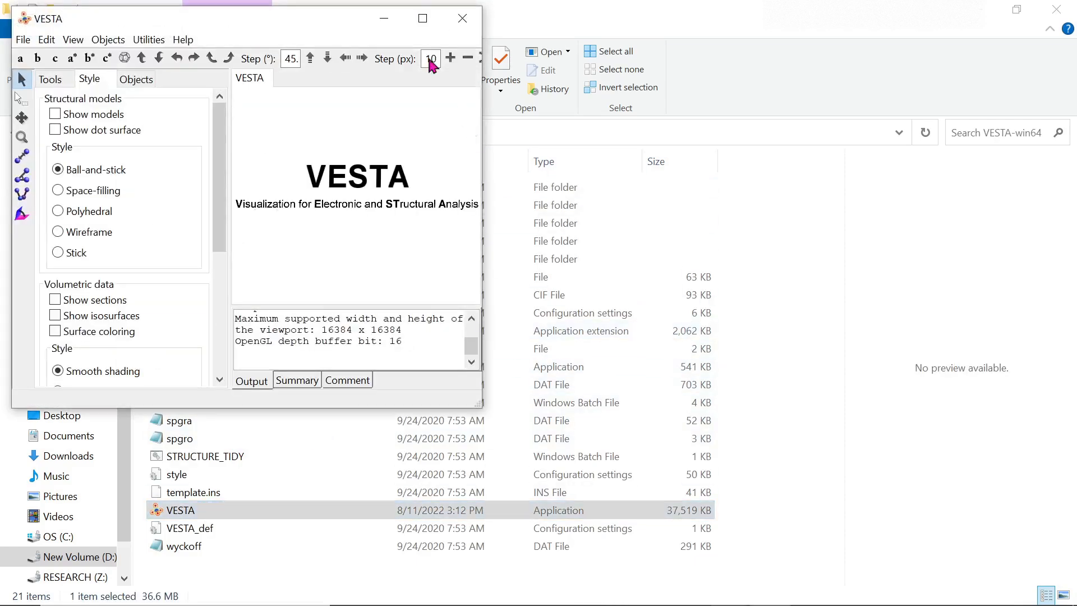
click(422, 25)
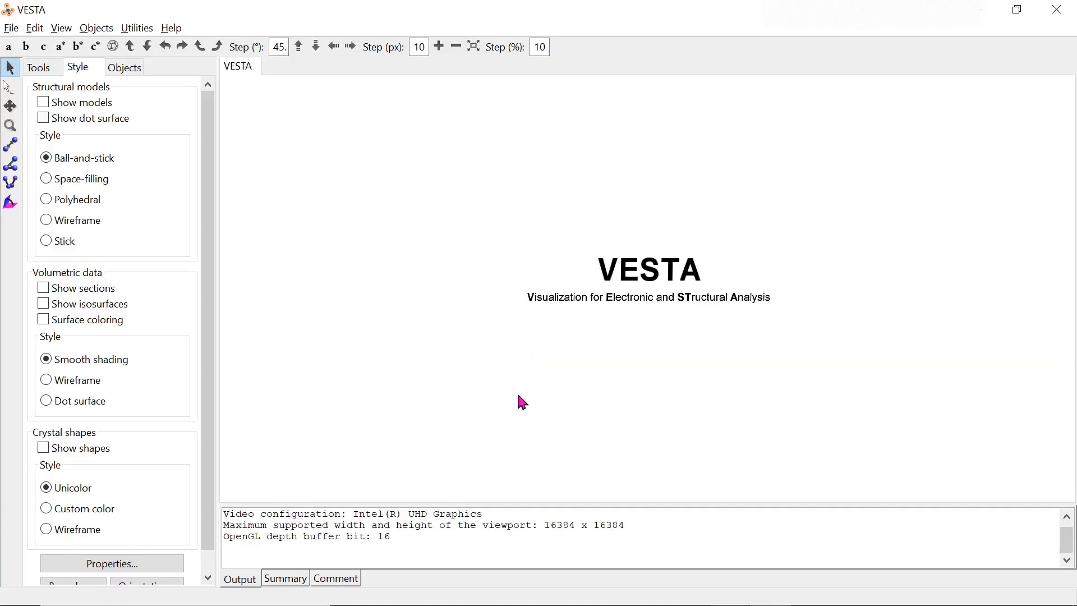
click(1061, 9)
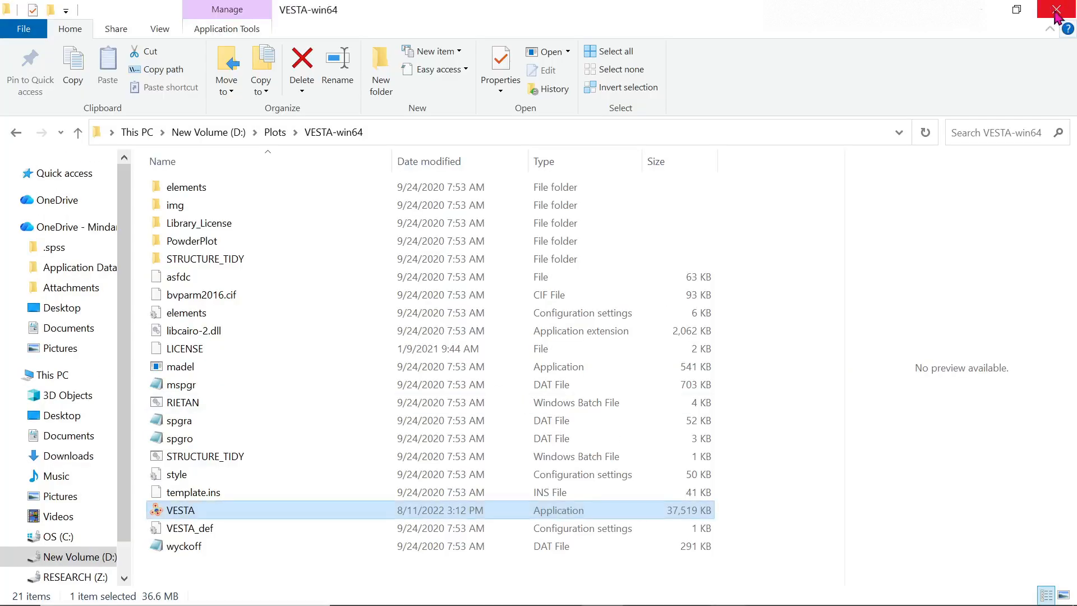
click(1055, 12)
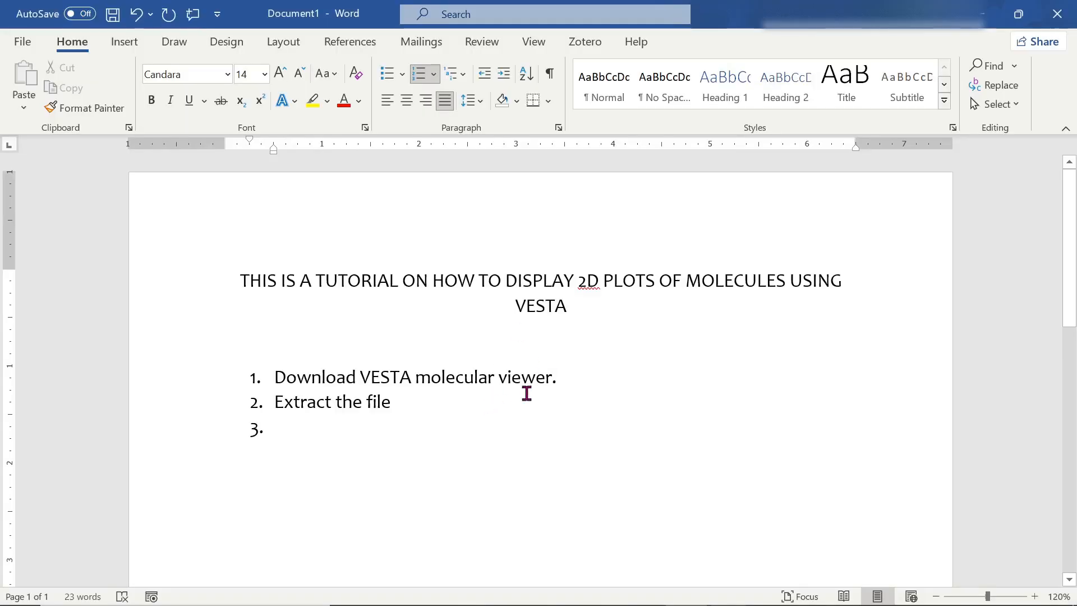
- Write step 3, 'Open VESTA, then open the cube file of the molecule.', and start step 4
text(Open VESTA)
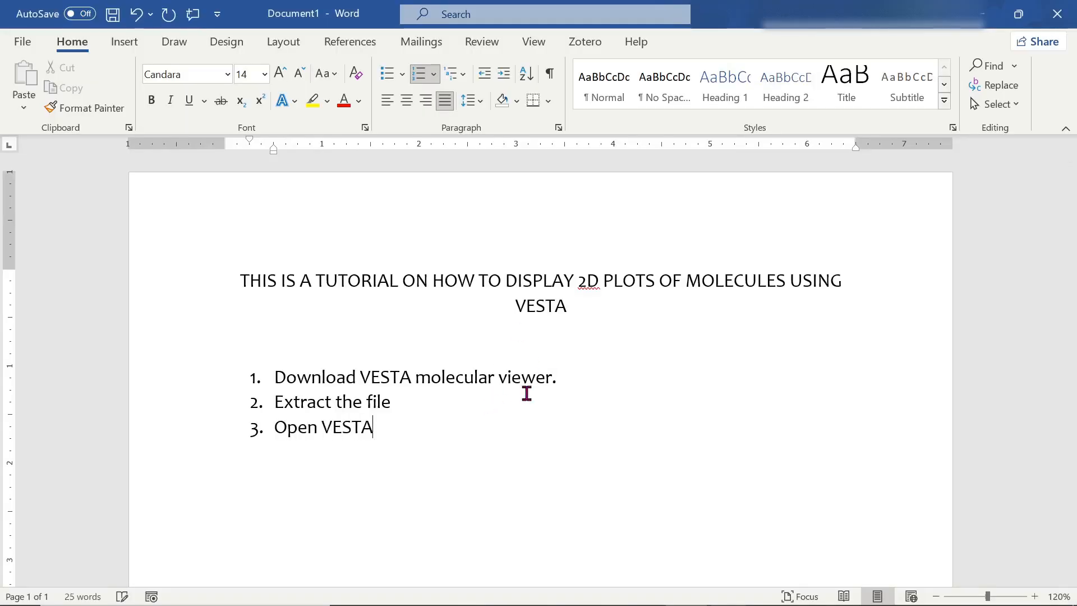
text(, then)
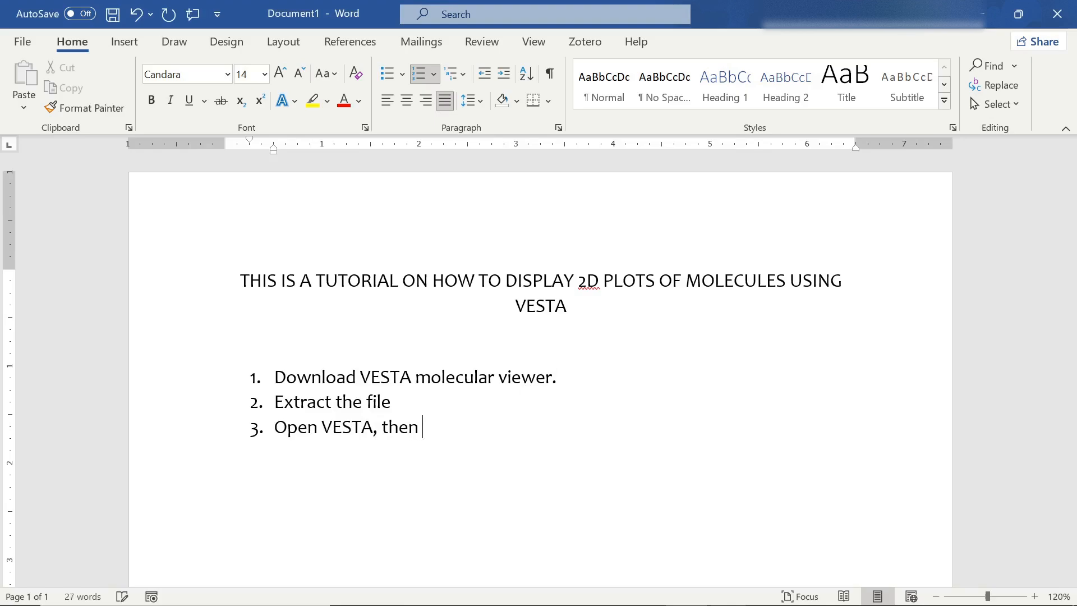
text( open the cube file of the molecule.)
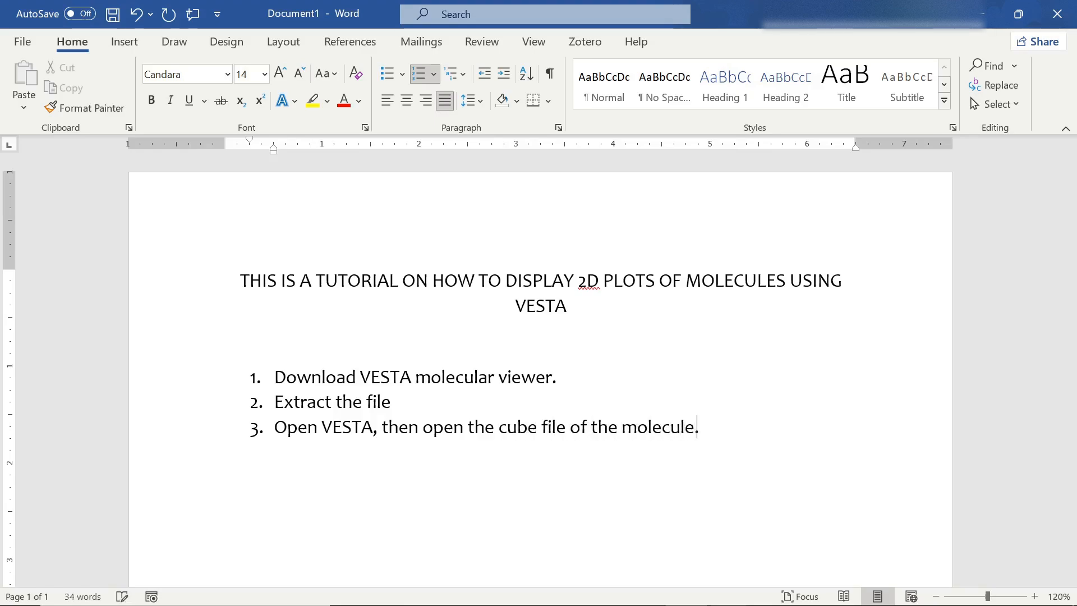
key(Return)
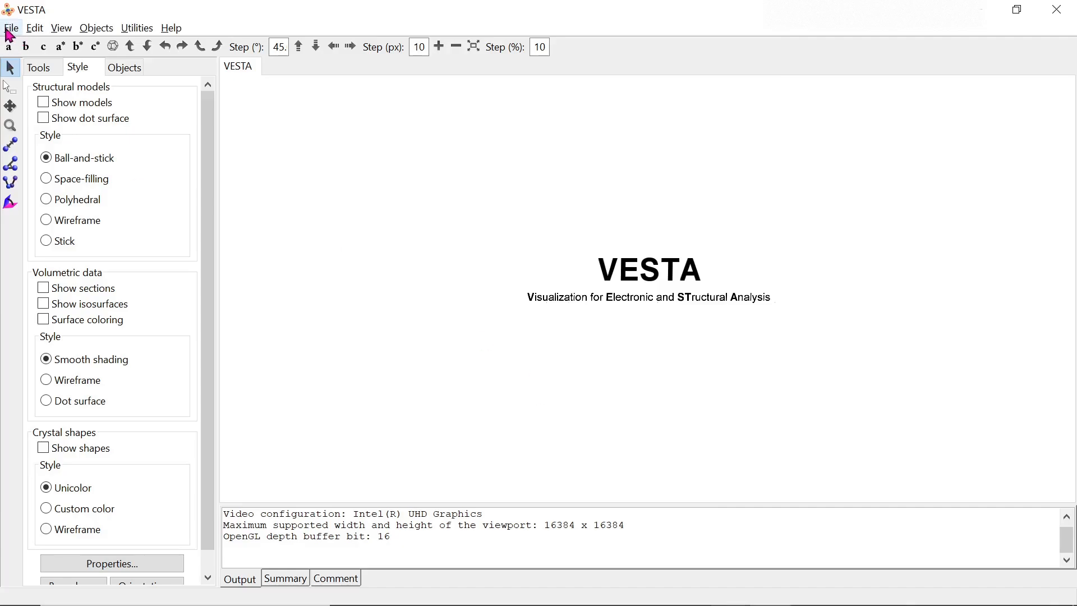
- Open Carbon Nanotube.cube from New Volume (D:) > Plots via File > Open
click(11, 29)
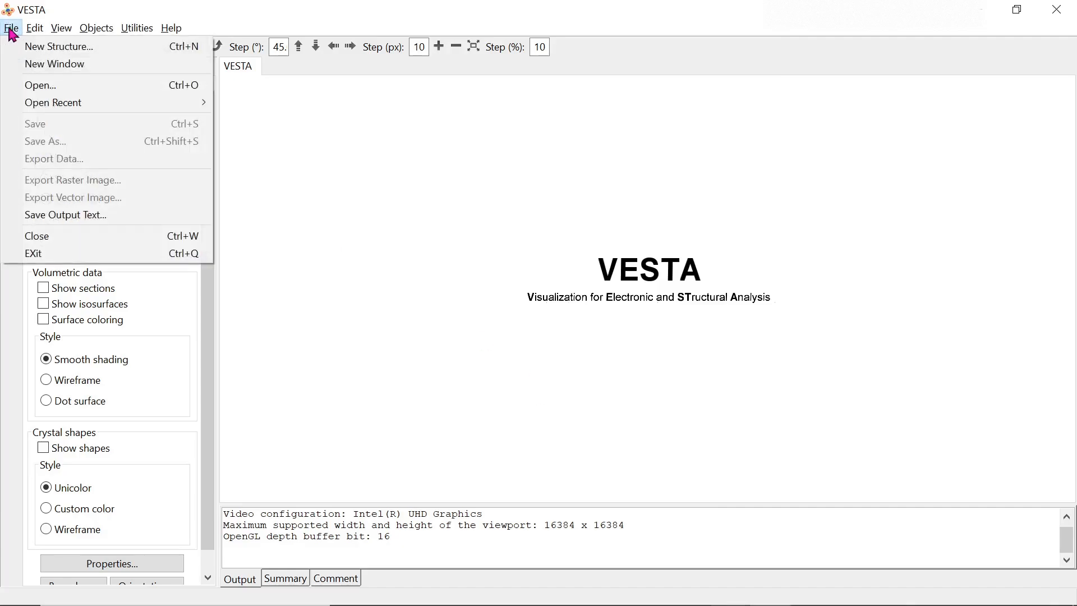
click(34, 86)
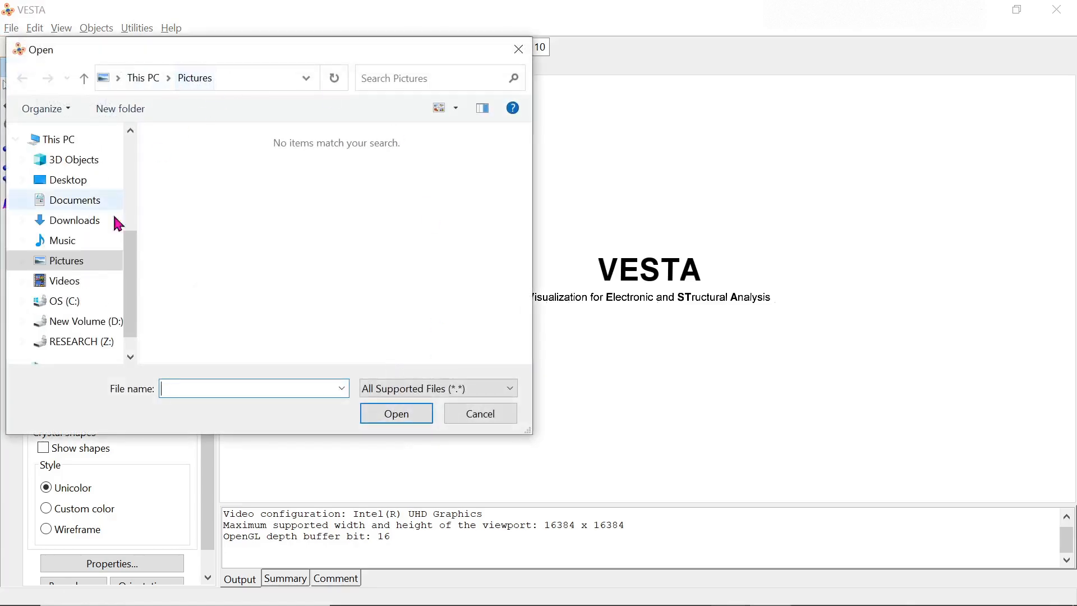
drag(134, 303, 137, 315)
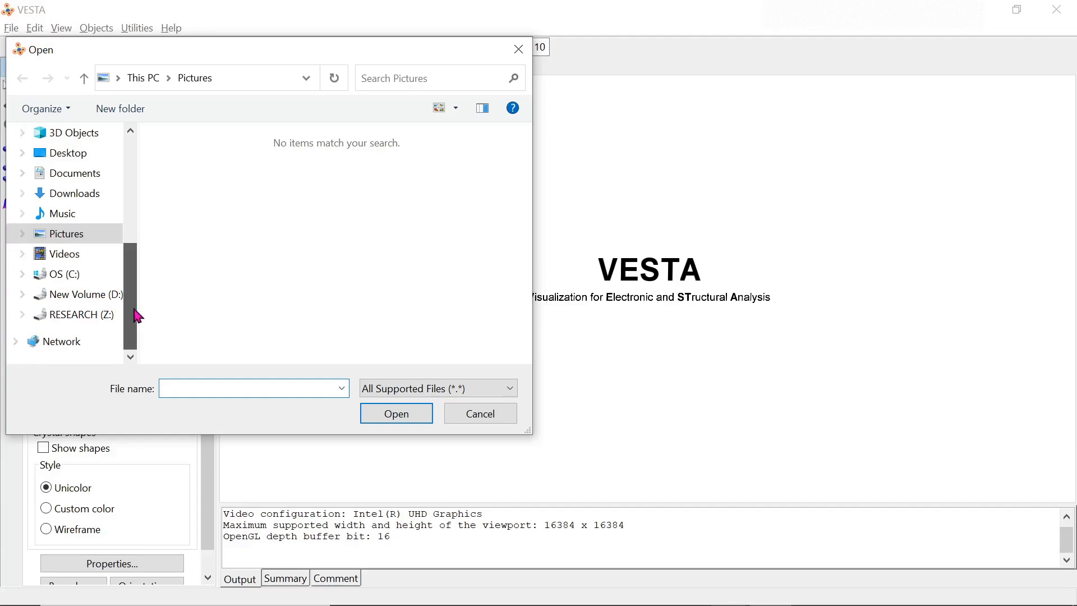
click(68, 295)
scroll(343, 292, up, 2)
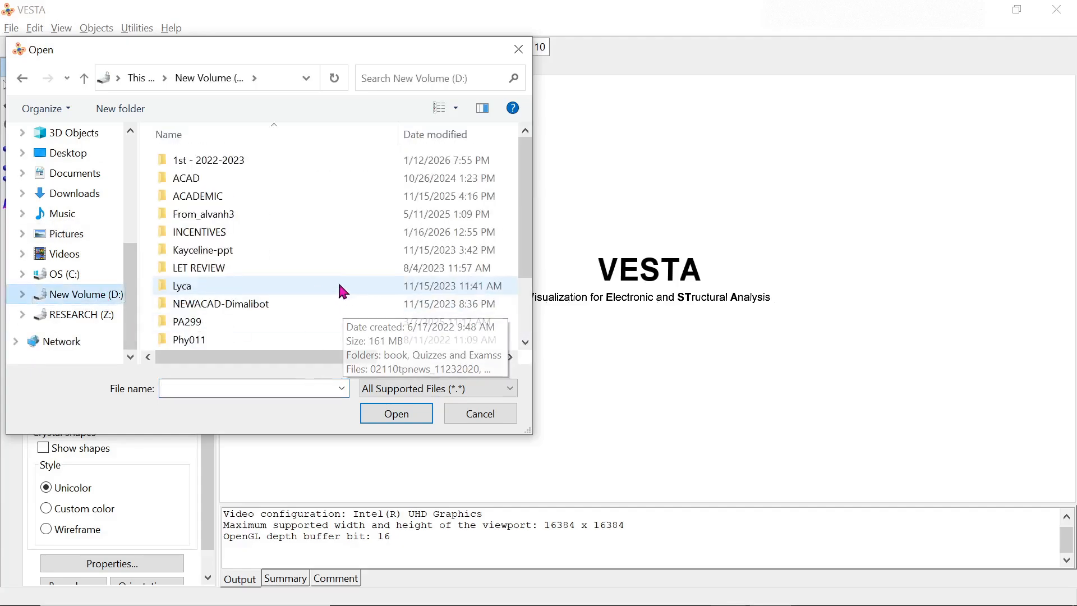
scroll(314, 279, down, 2)
double_click(227, 304)
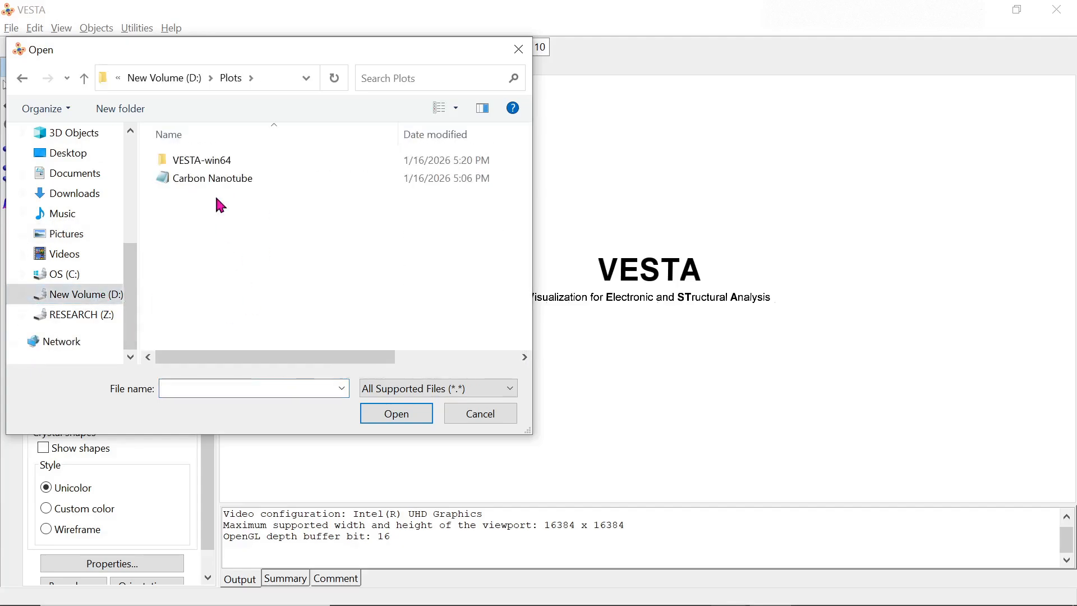
click(206, 179)
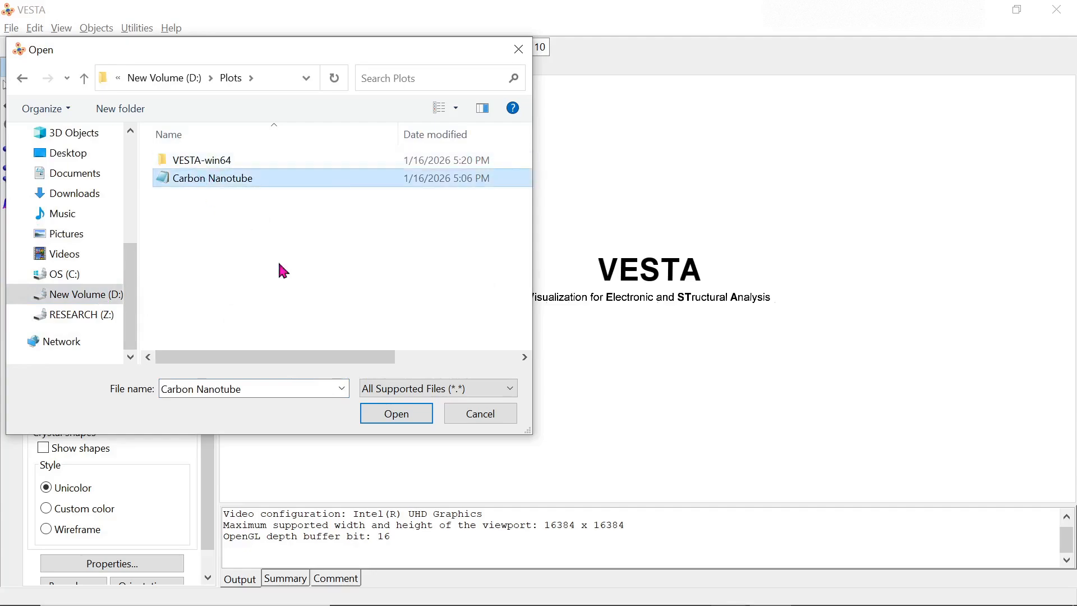
click(395, 416)
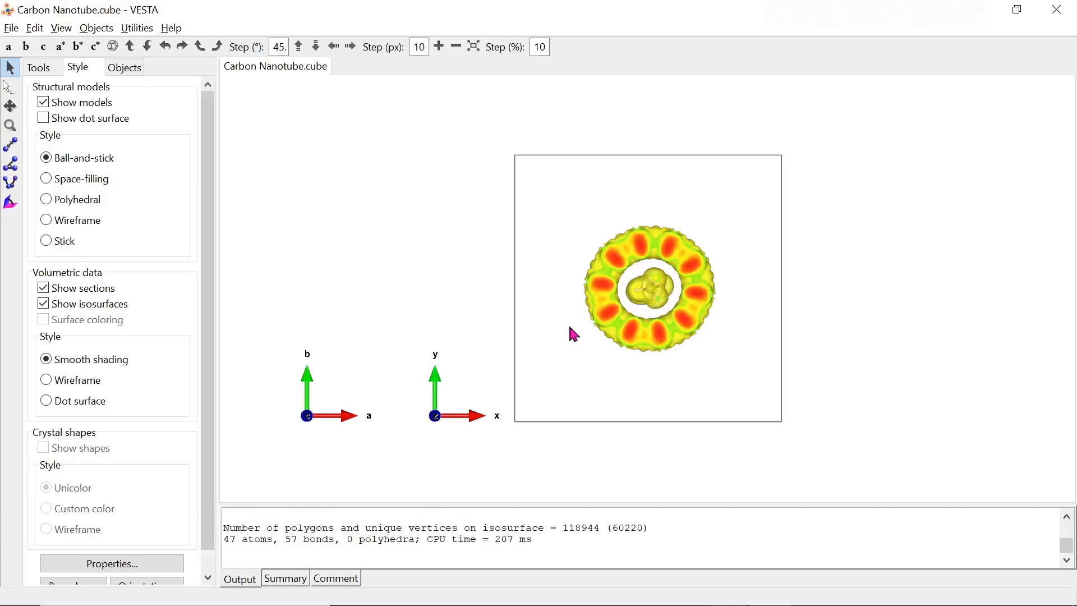
- Rotate the nanotube and turn on its ball-and-stick model display
mouse_move(748, 315)
mouse_down()
mouse_move(592, 317)
mouse_move(760, 308)
mouse_up()
drag(505, 309, 680, 347)
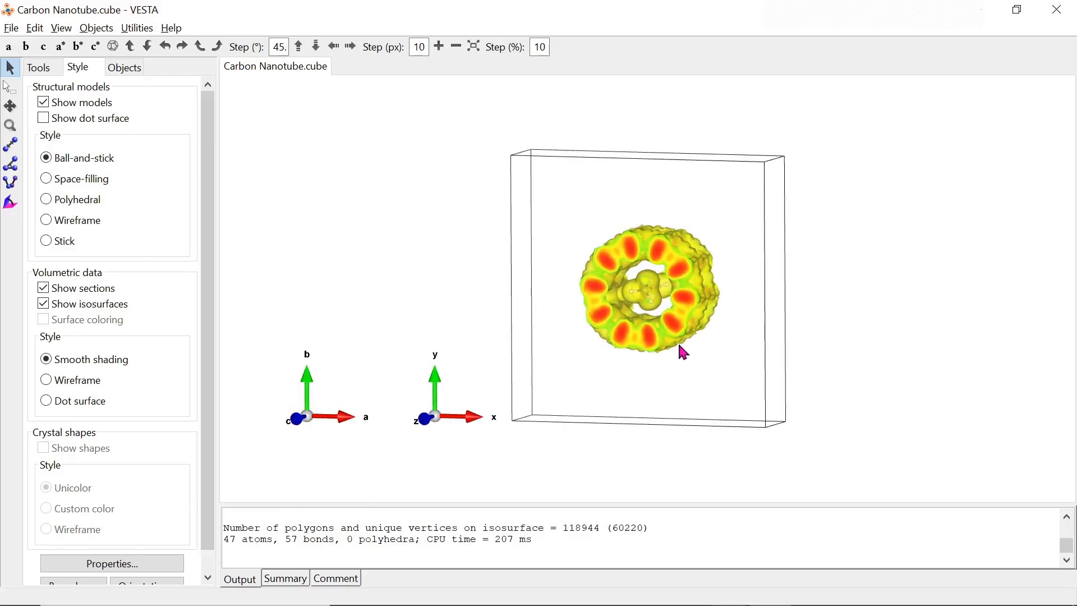
click(57, 106)
- Hide the charge-density sections, keeping the yellow isosurface shown
click(43, 119)
click(43, 119)
click(77, 295)
click(78, 295)
click(78, 295)
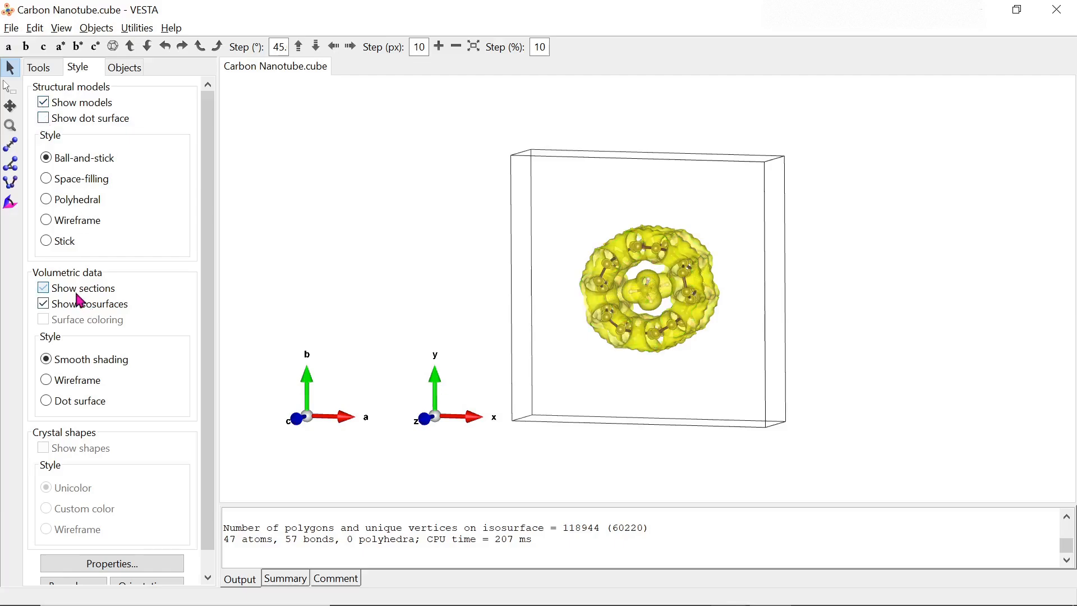
click(74, 306)
click(74, 306)
click(76, 306)
click(76, 306)
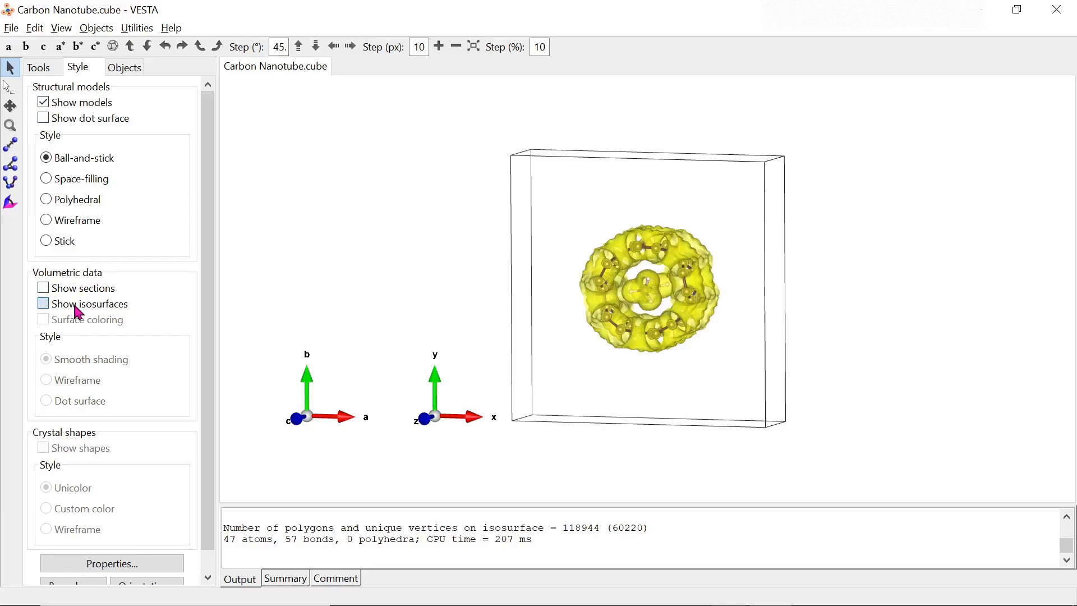
- Set the unit cell line to 'Do not show' in Properties
click(135, 565)
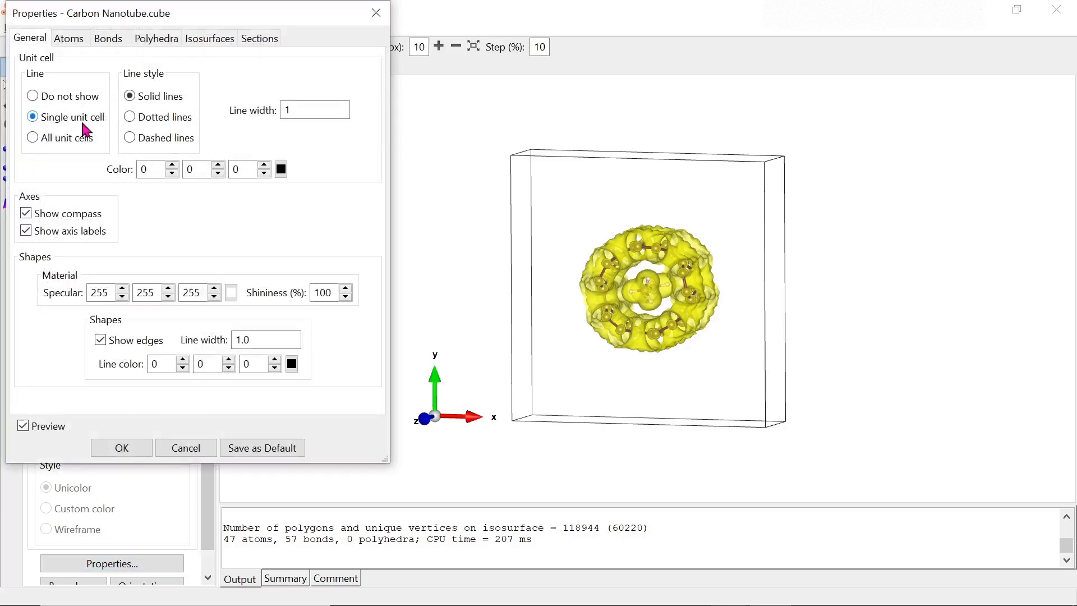
click(46, 99)
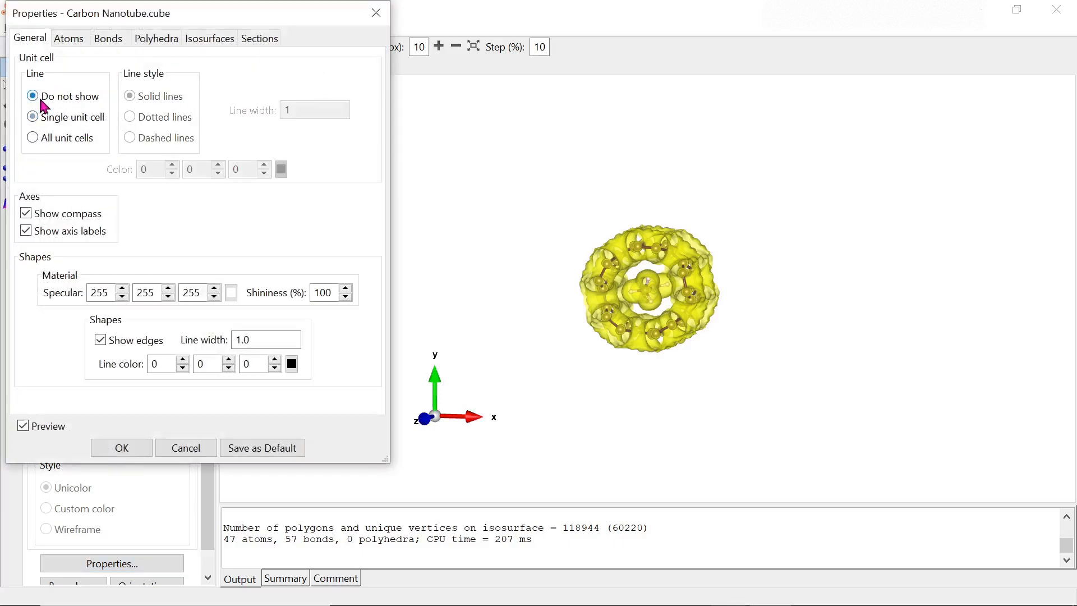
click(149, 447)
- Rotate the nanotube slightly and shift it toward the right of the view
mouse_move(697, 313)
mouse_down()
mouse_move(630, 322)
mouse_move(700, 318)
mouse_up()
click(11, 106)
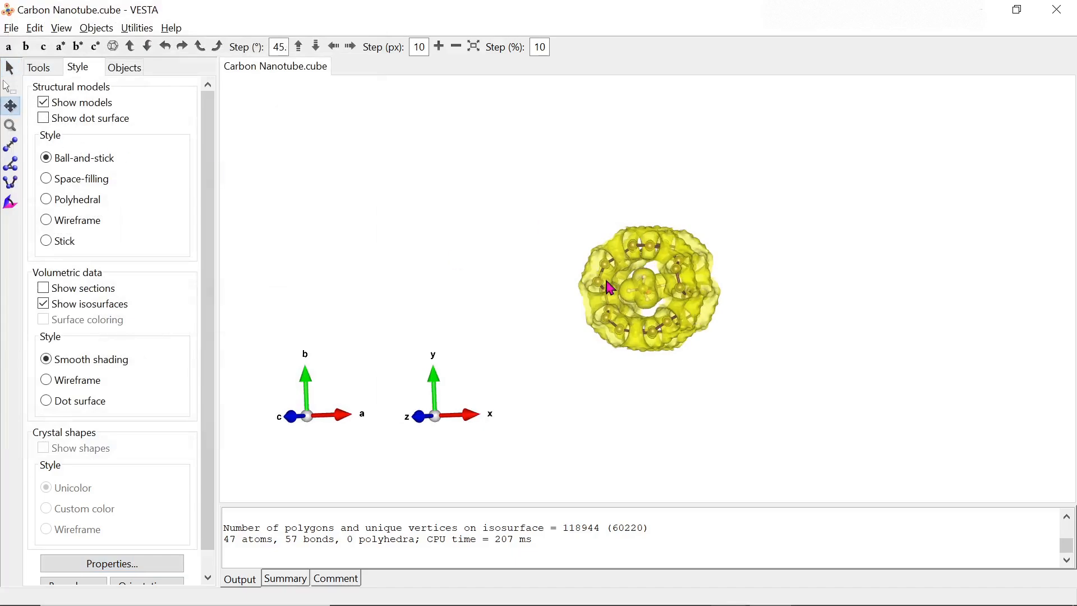
drag(610, 287, 693, 277)
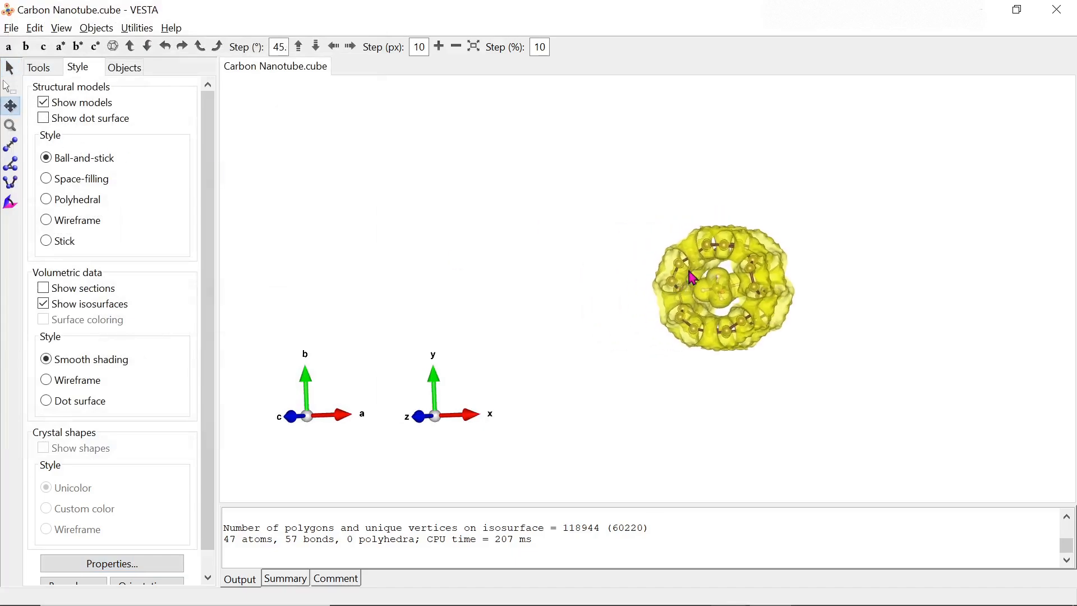
- Add a new (1 0 0) lattice plane through Edit > Lattice Planes
click(36, 29)
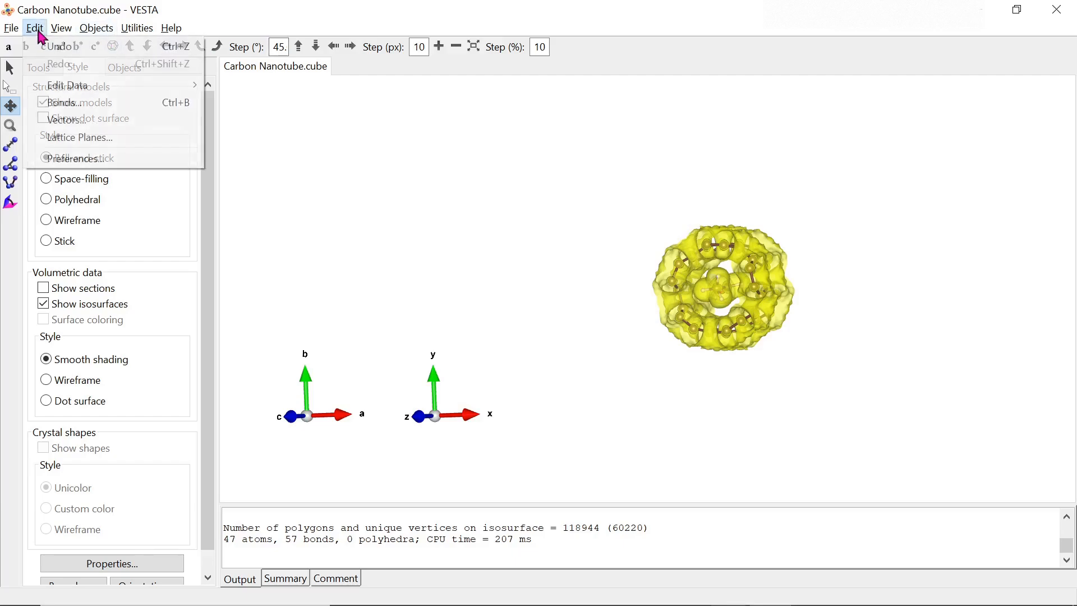
click(73, 140)
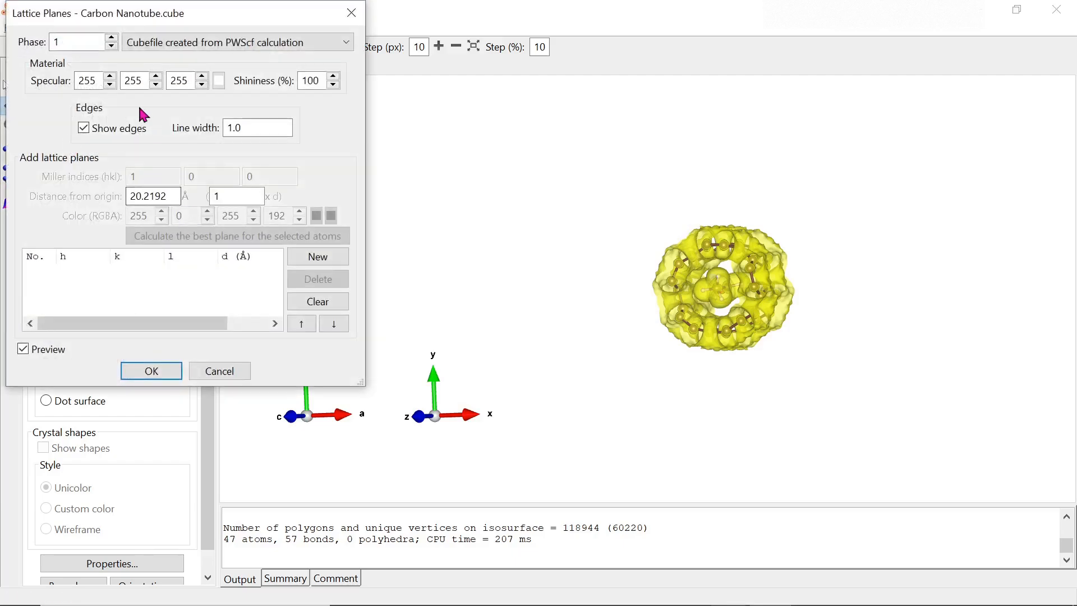
click(331, 258)
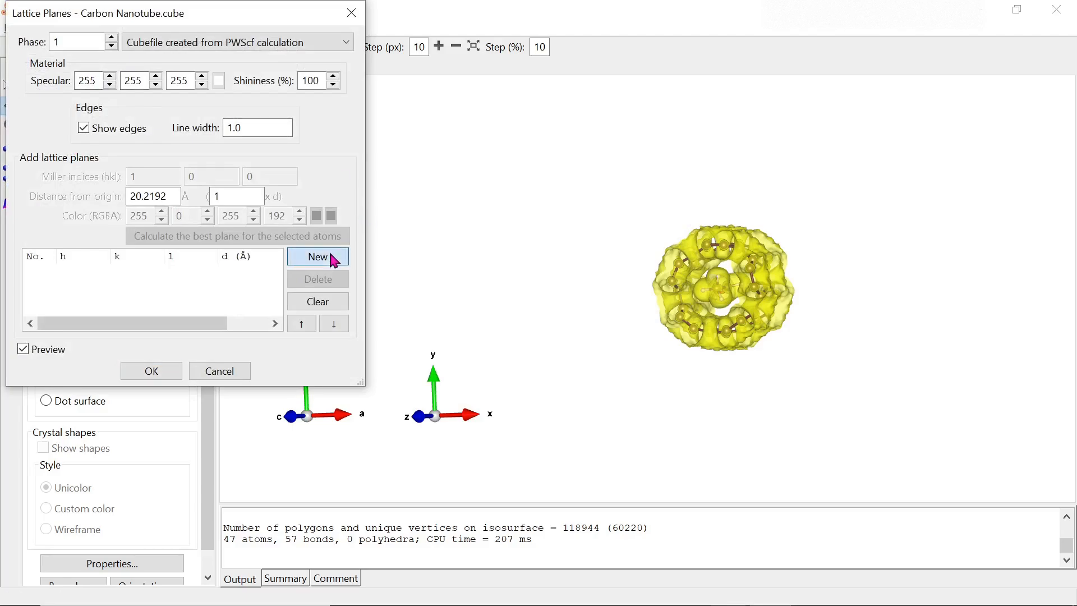
mouse_move(822, 261)
mouse_down()
mouse_move(917, 262)
mouse_move(822, 265)
mouse_move(830, 255)
mouse_up()
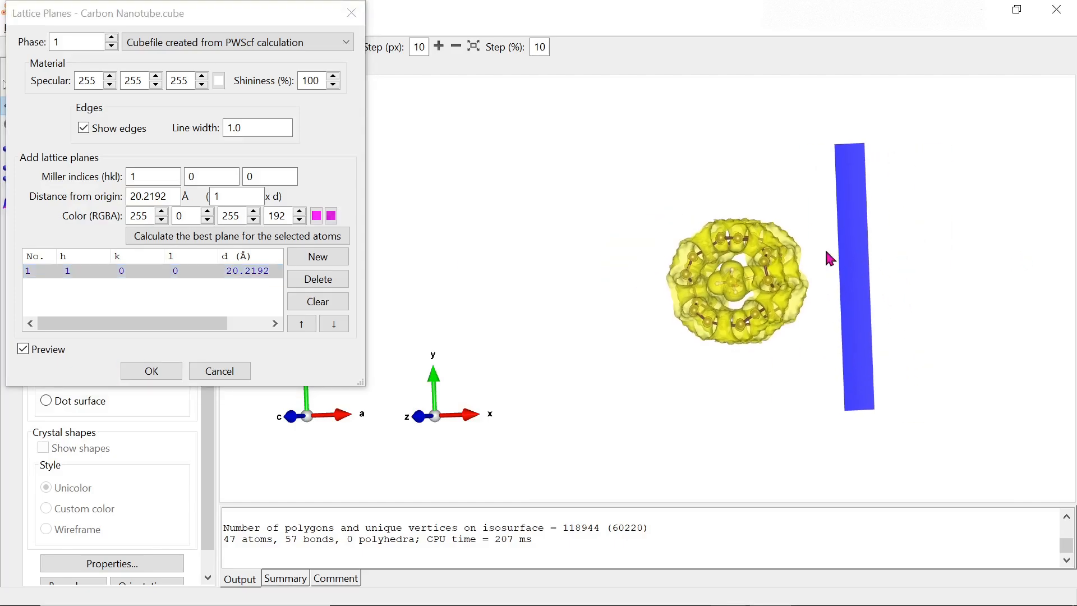
- Set the plane's distance from origin to 10 Å, after trying 15 Å, and confirm
click(150, 195)
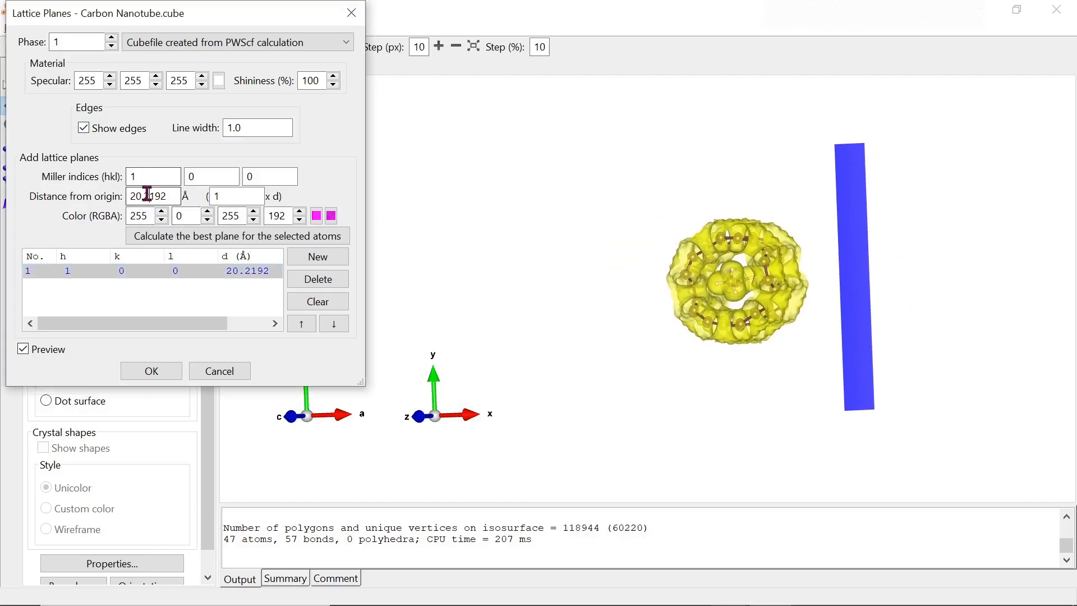
double_click(156, 196)
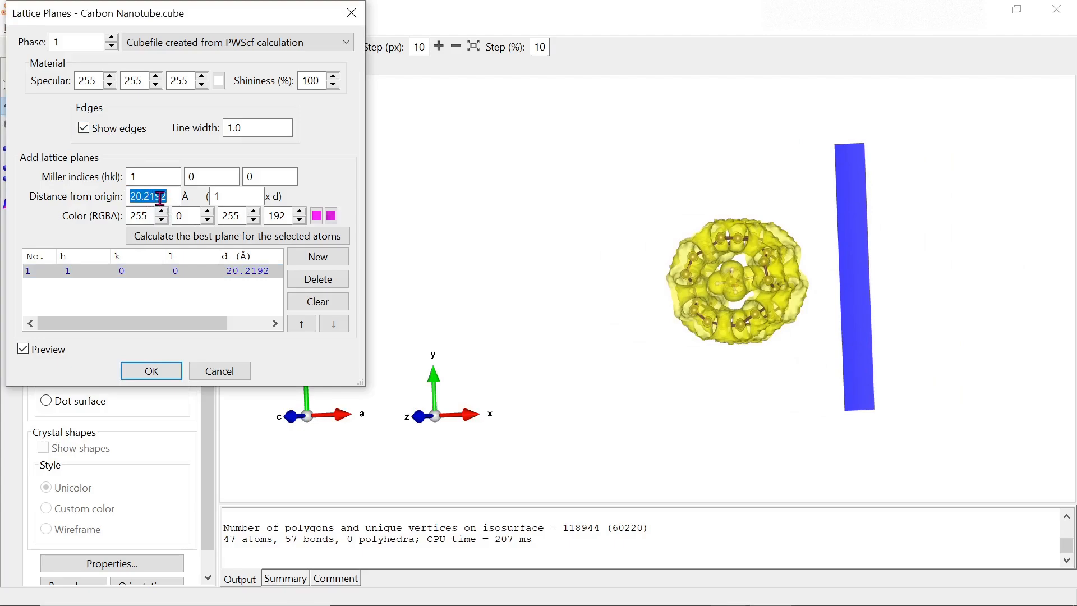
text(15)
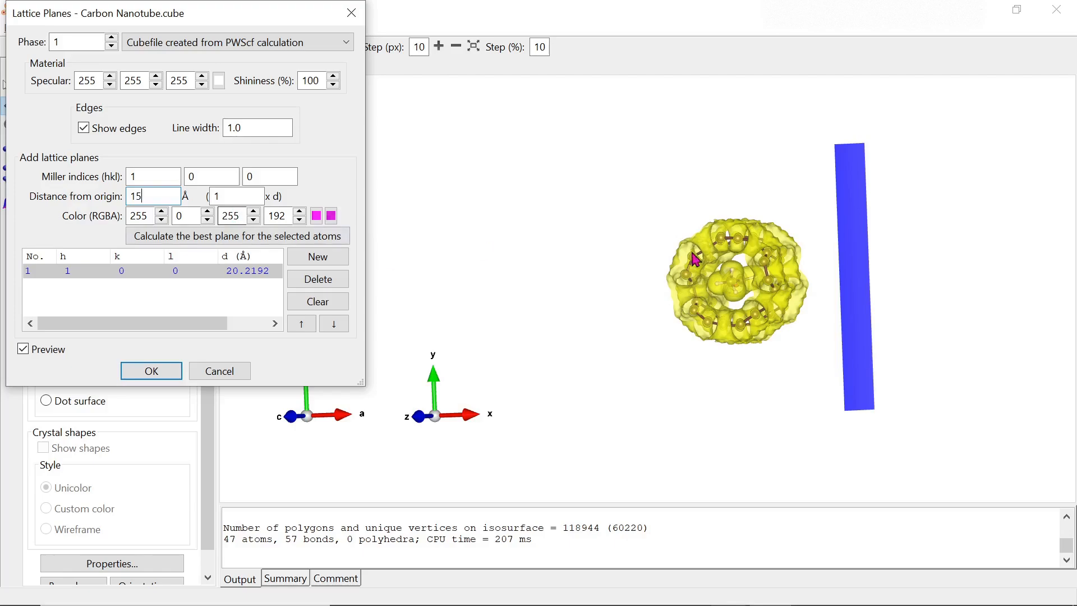
click(699, 276)
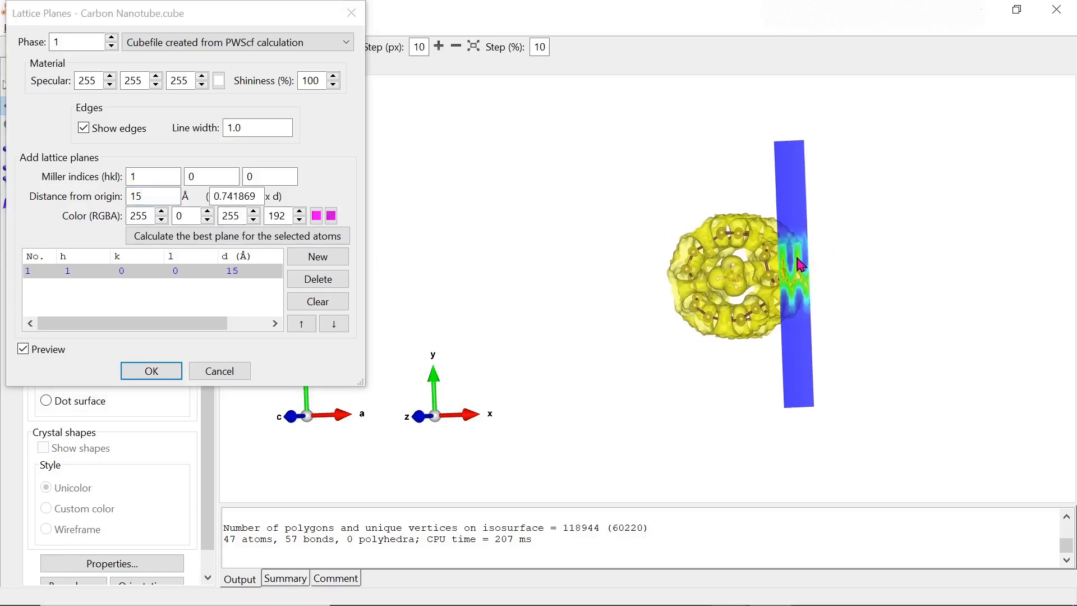
click(160, 197)
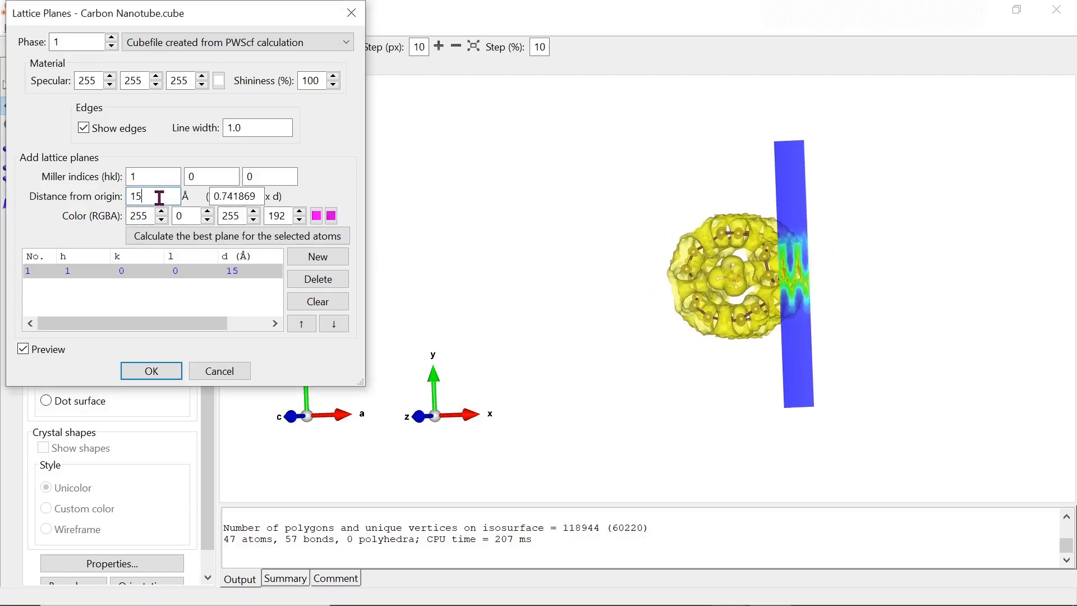
text(0)
click(213, 196)
click(718, 278)
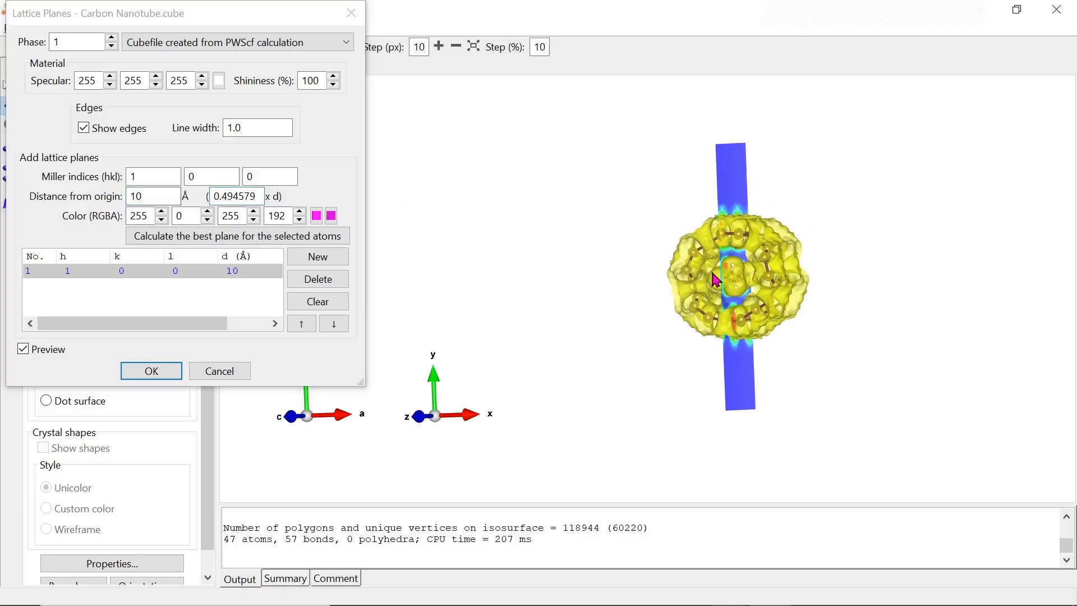
click(137, 373)
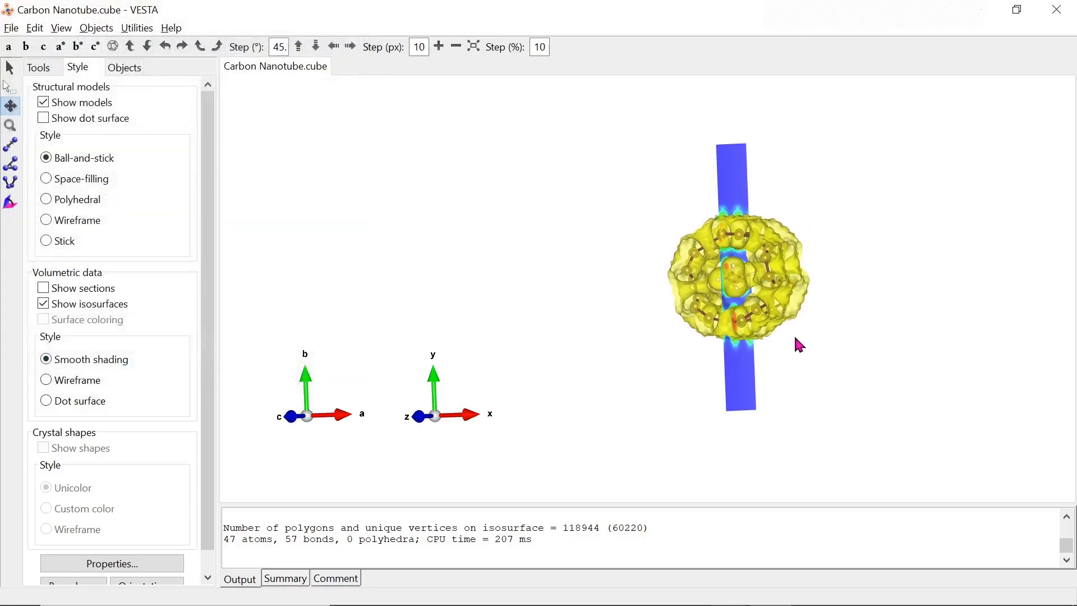
- Rotate the nanotube side-on, briefly hiding and re-showing the atoms and bonds
click(10, 71)
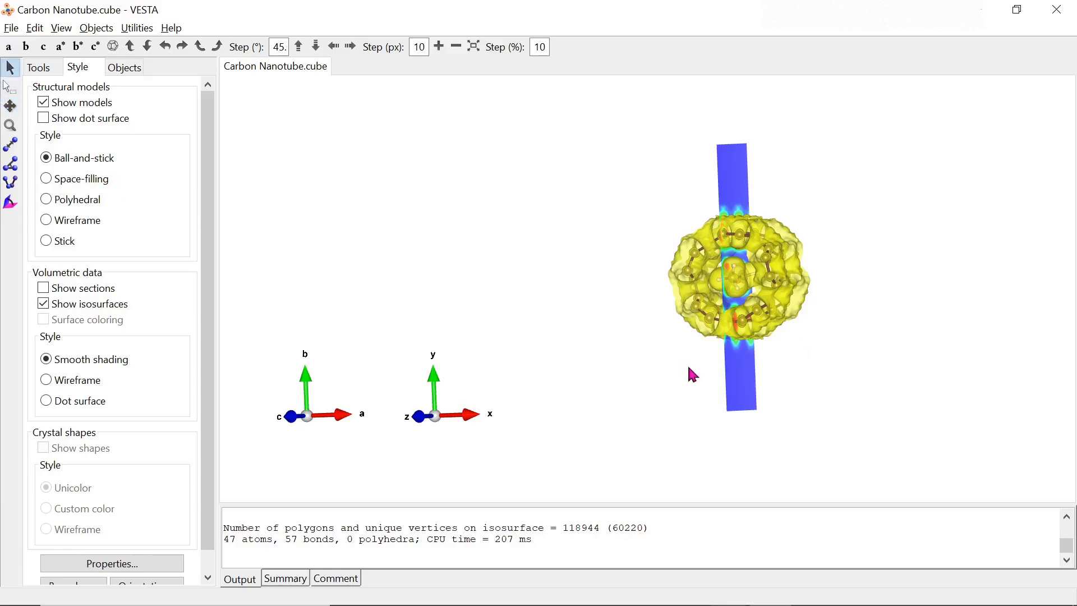
drag(759, 340, 622, 315)
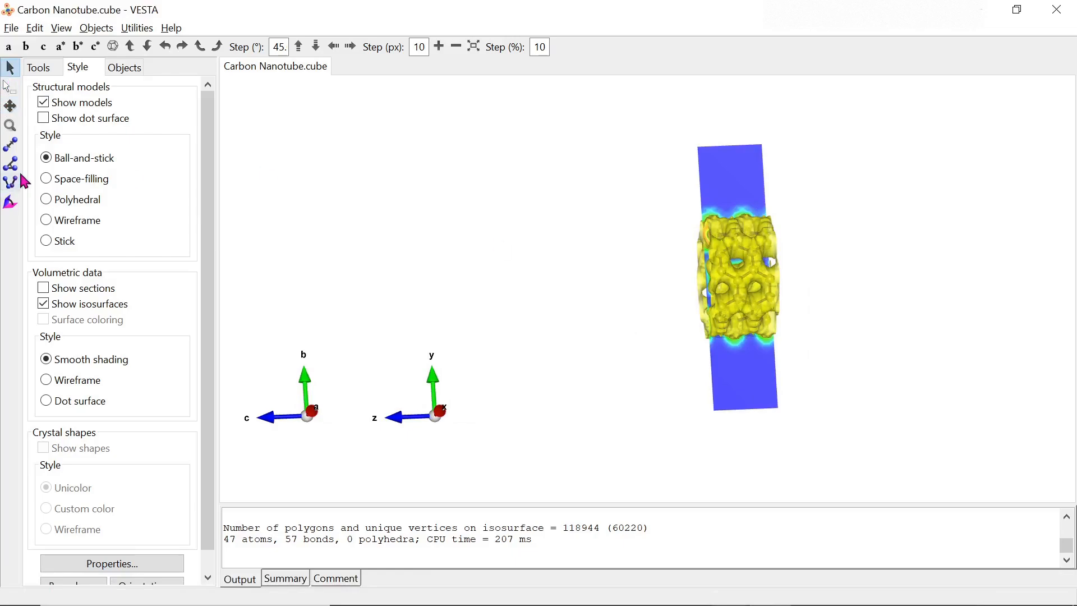
click(54, 111)
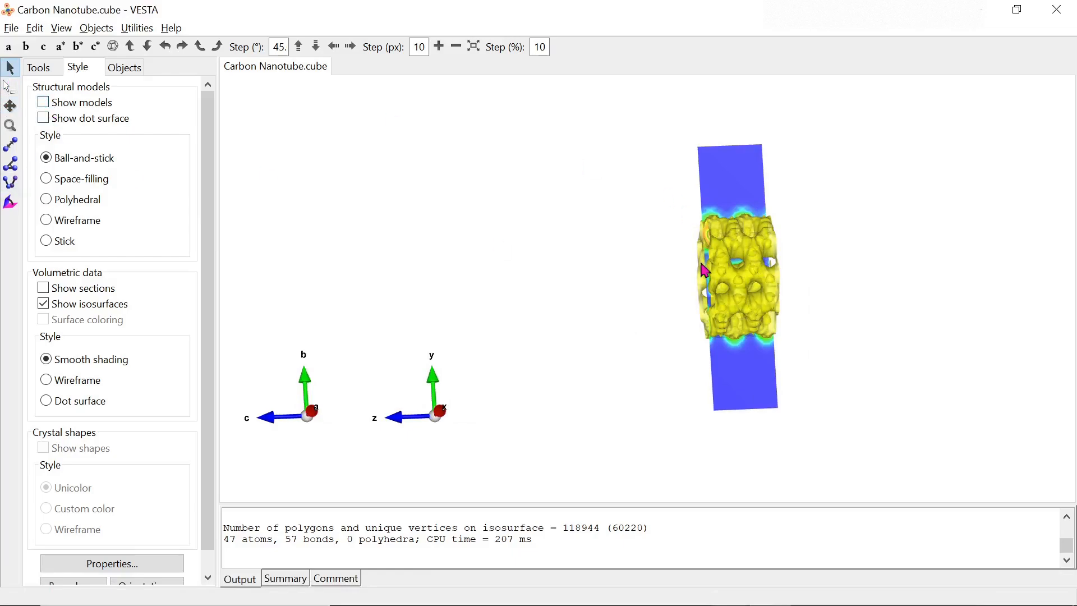
drag(706, 271, 679, 271)
click(55, 102)
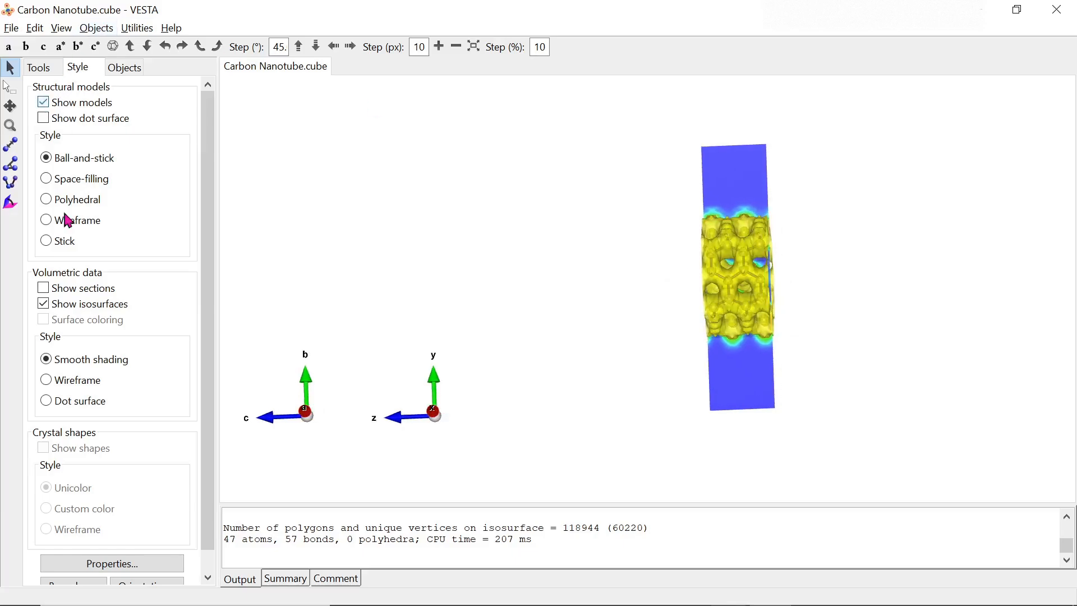
- Hide the yellow isosurface and the atoms to view the charge-density slice alone
click(56, 310)
drag(781, 269, 867, 260)
scroll(804, 277, up, 5)
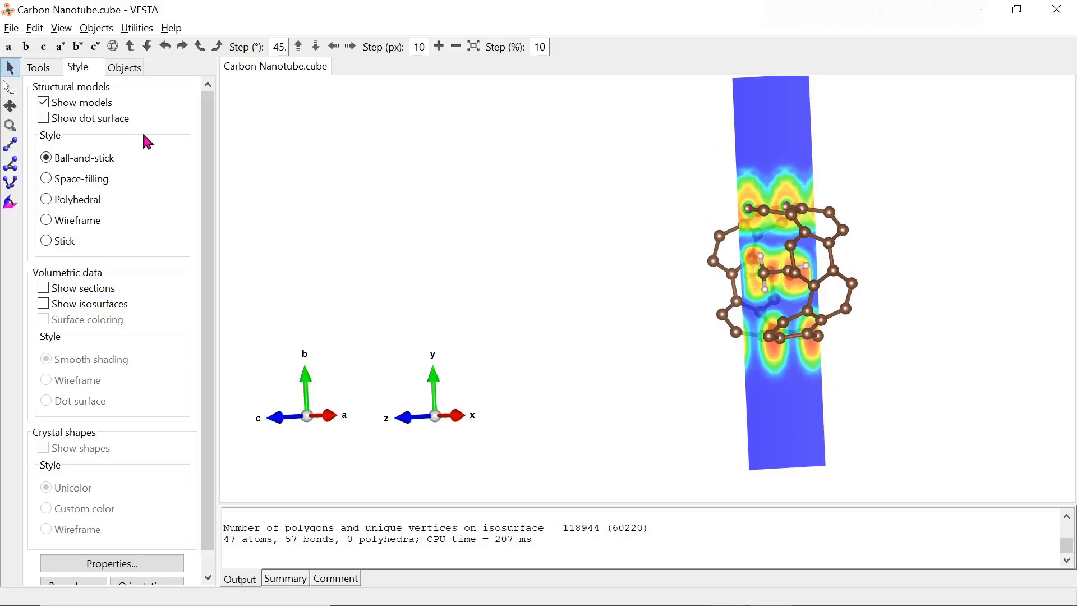
click(44, 102)
drag(829, 347, 692, 238)
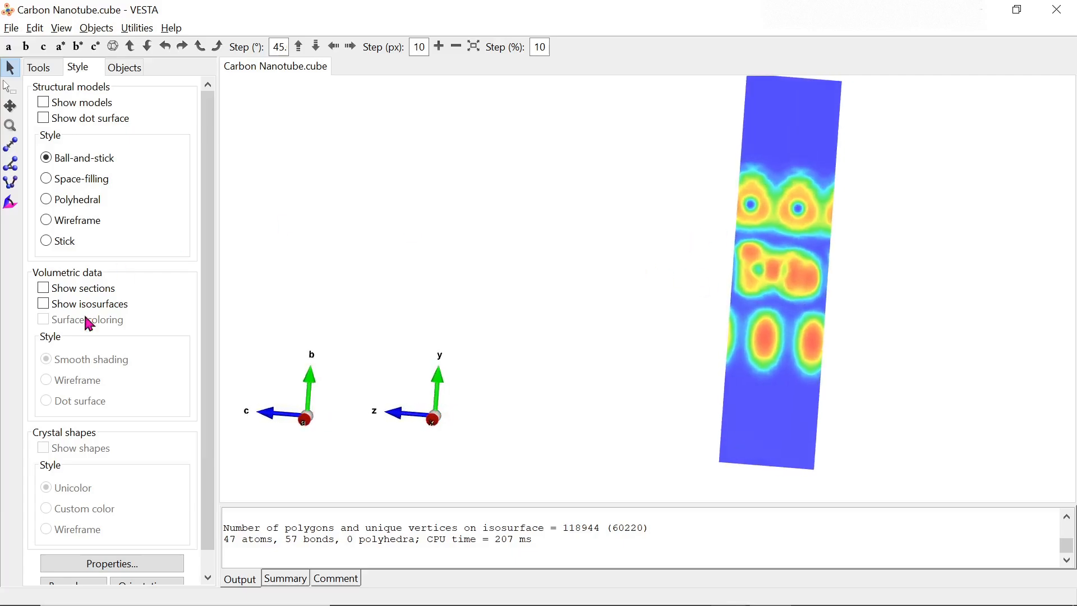
- Toggle section display on and off, then restore the ball-and-stick nanotube over the slice
click(89, 294)
click(88, 291)
click(51, 106)
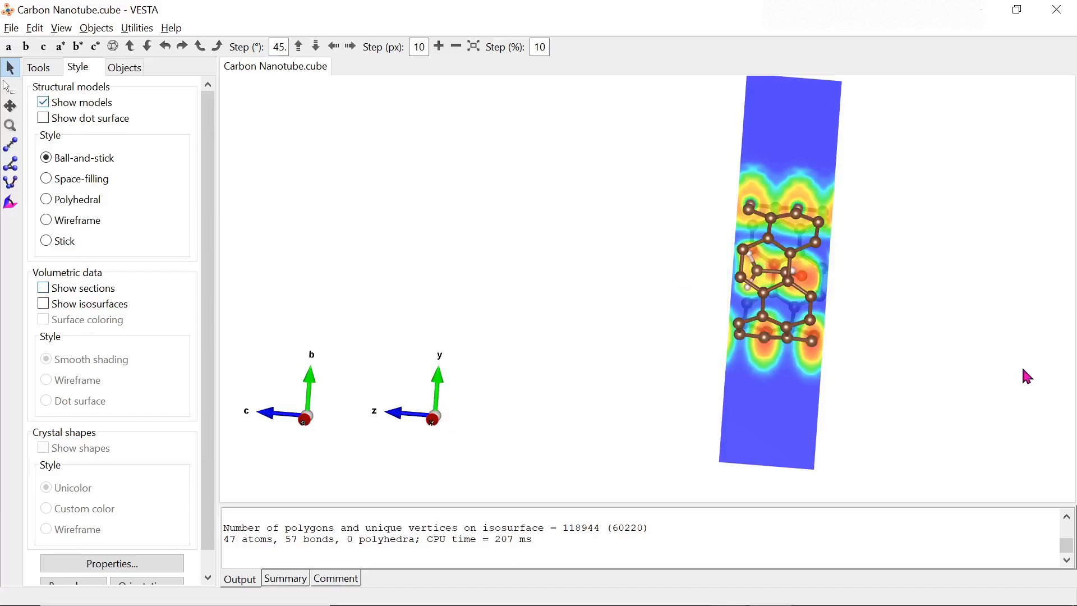
drag(711, 283, 771, 289)
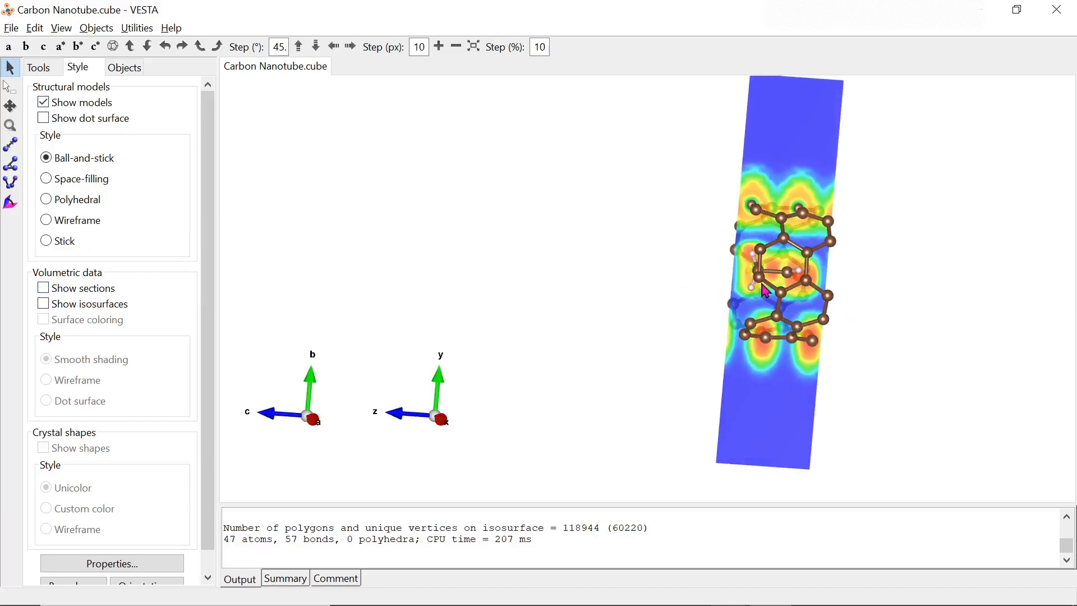
key(alt+Tab)
- Type step 4 'It is also possible to view it through the utilities option in VESTA'
text(It)
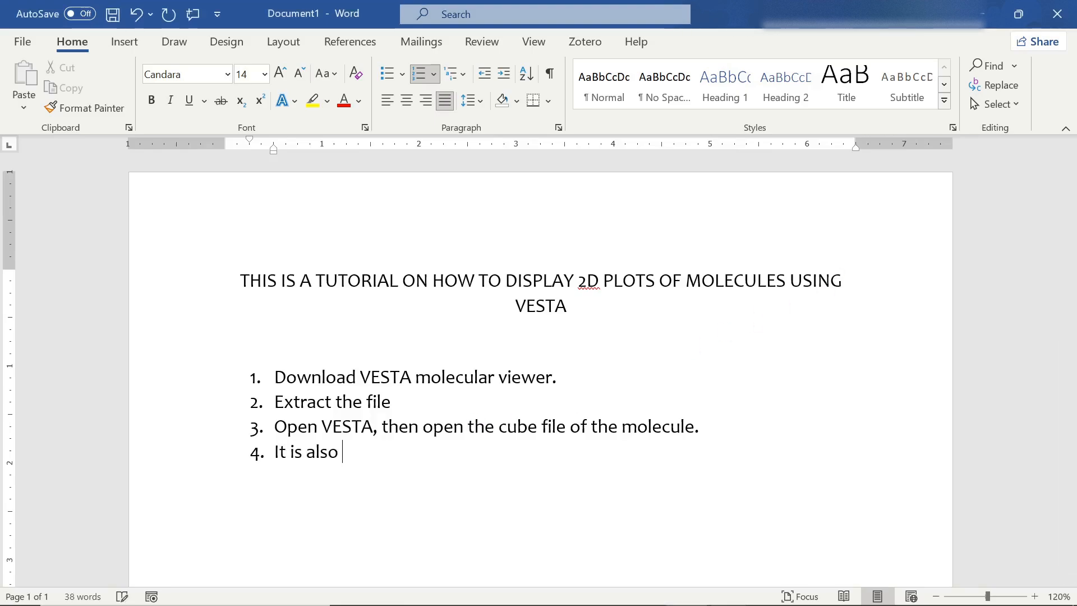
text( is also possible to view it)
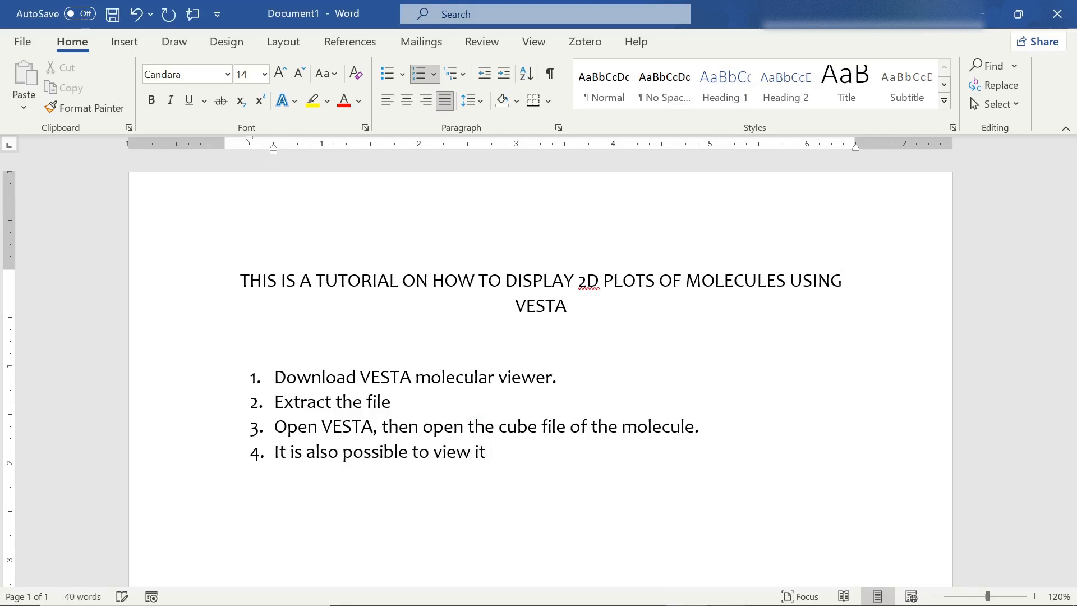
text(through the utilities)
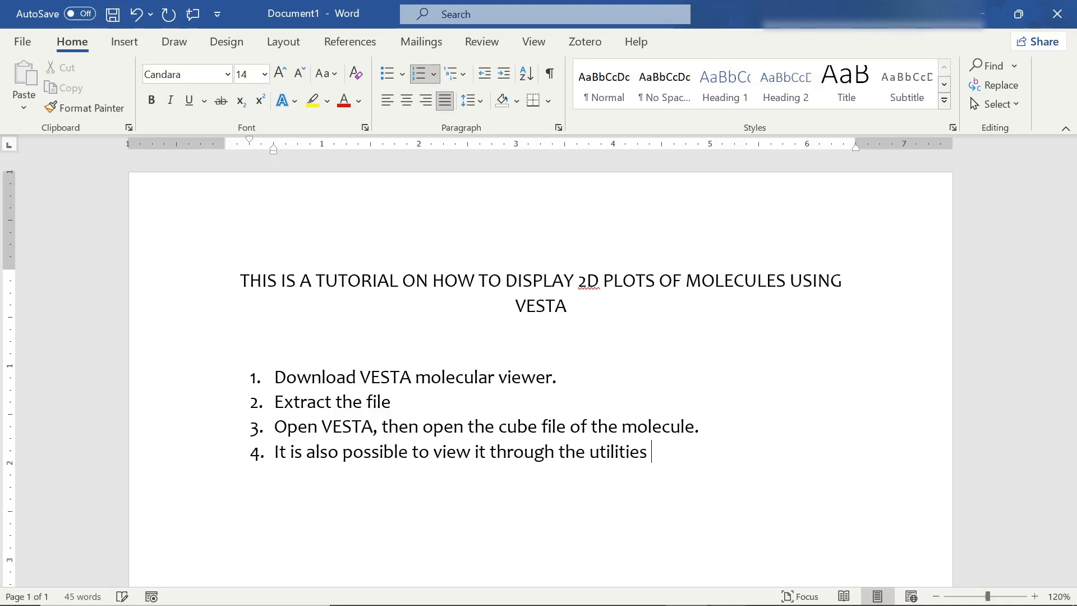
text(in VESTA)
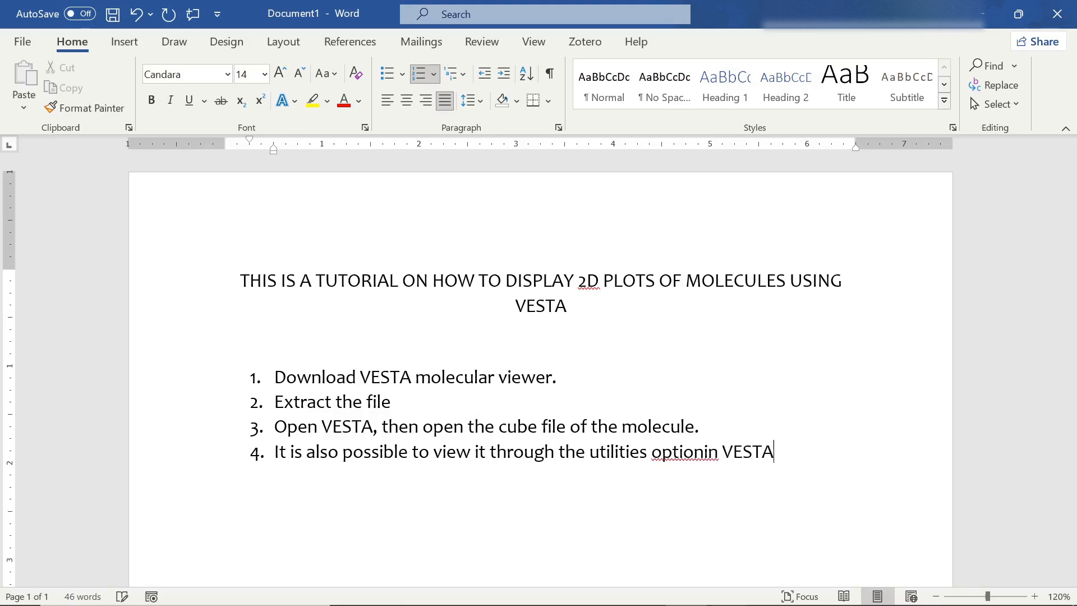
key(Return)
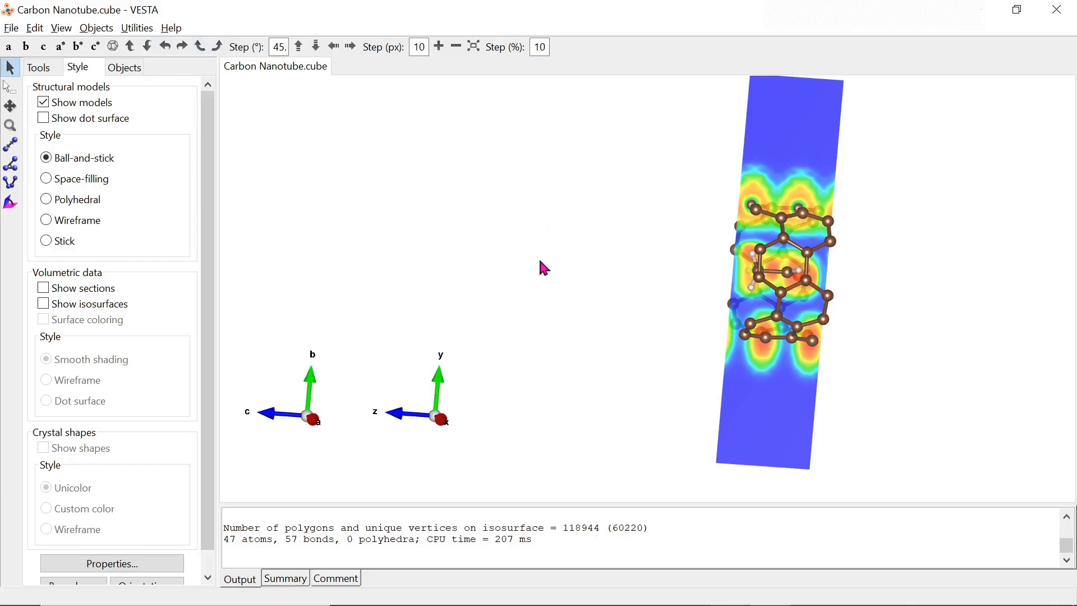
- Create a (1 0 0) slice at 5 Å in the 2D Data Display window
click(138, 28)
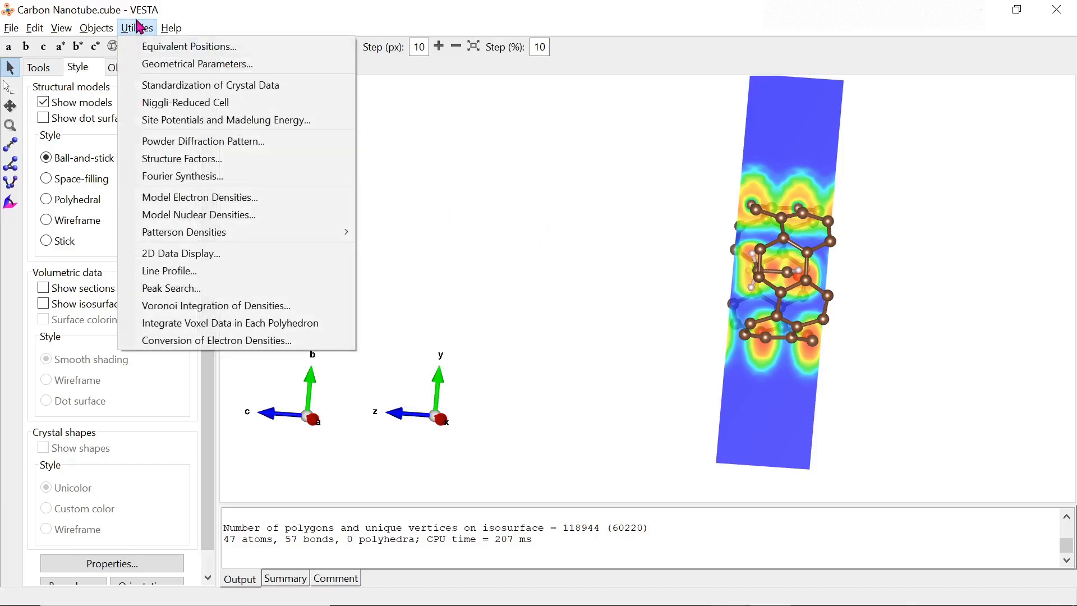
click(174, 256)
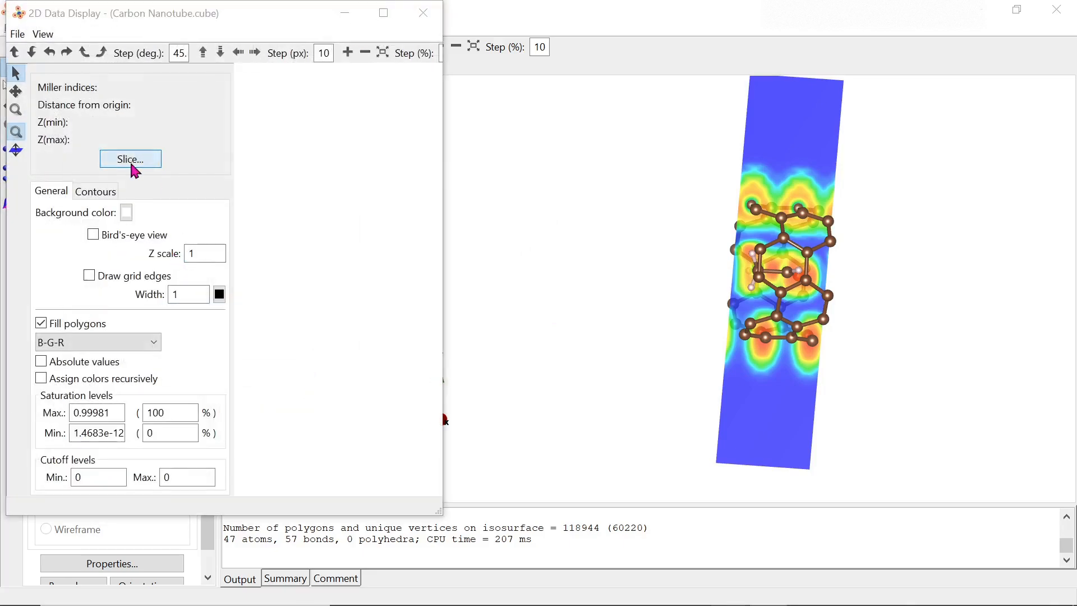
click(131, 165)
click(152, 181)
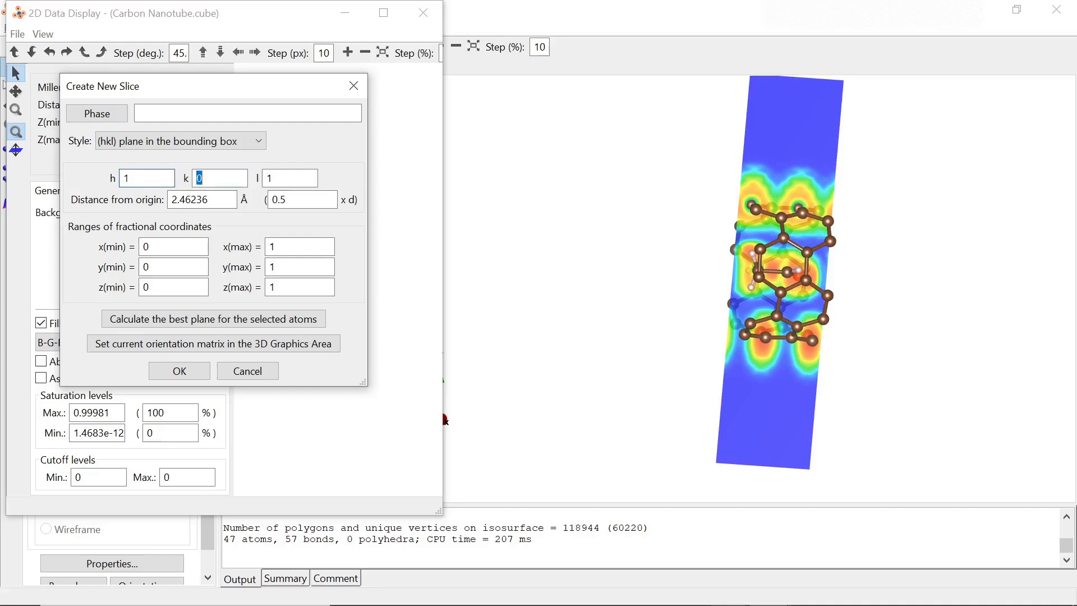
key(Tab)
drag(215, 198, 165, 195)
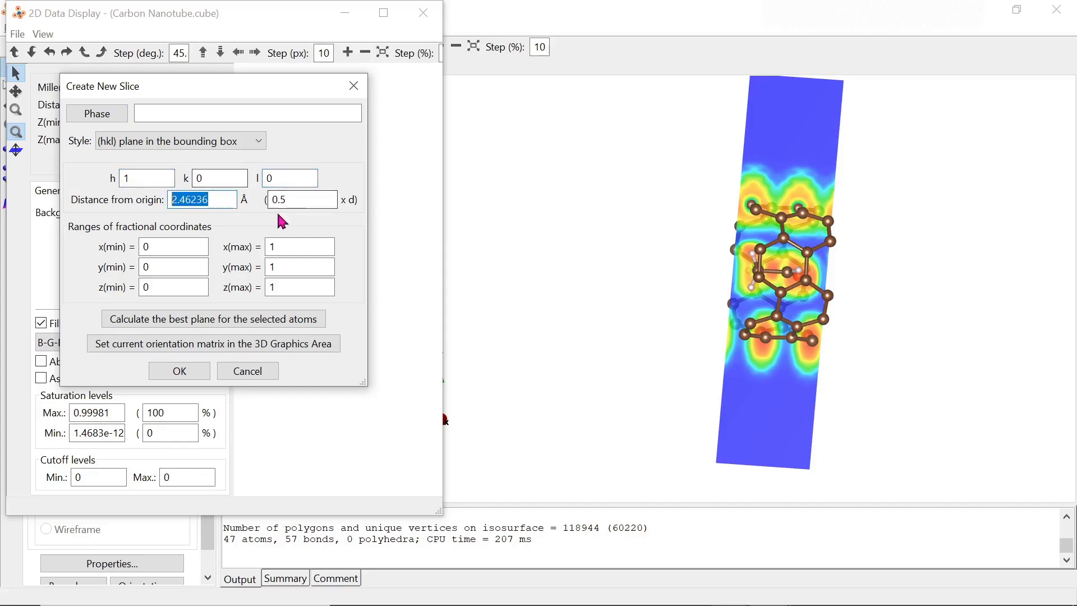
text(5)
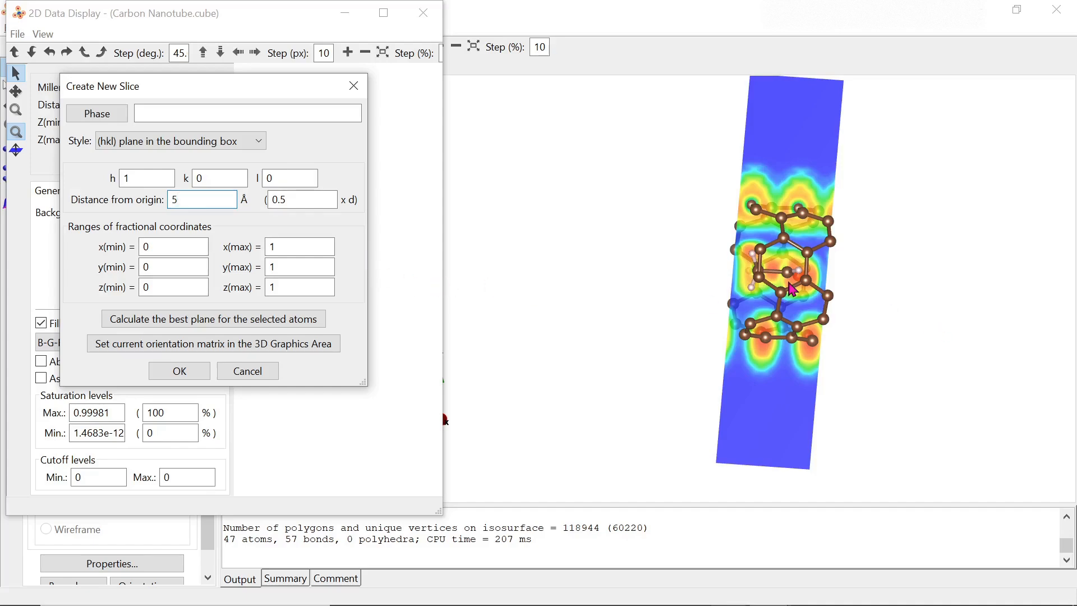
click(178, 371)
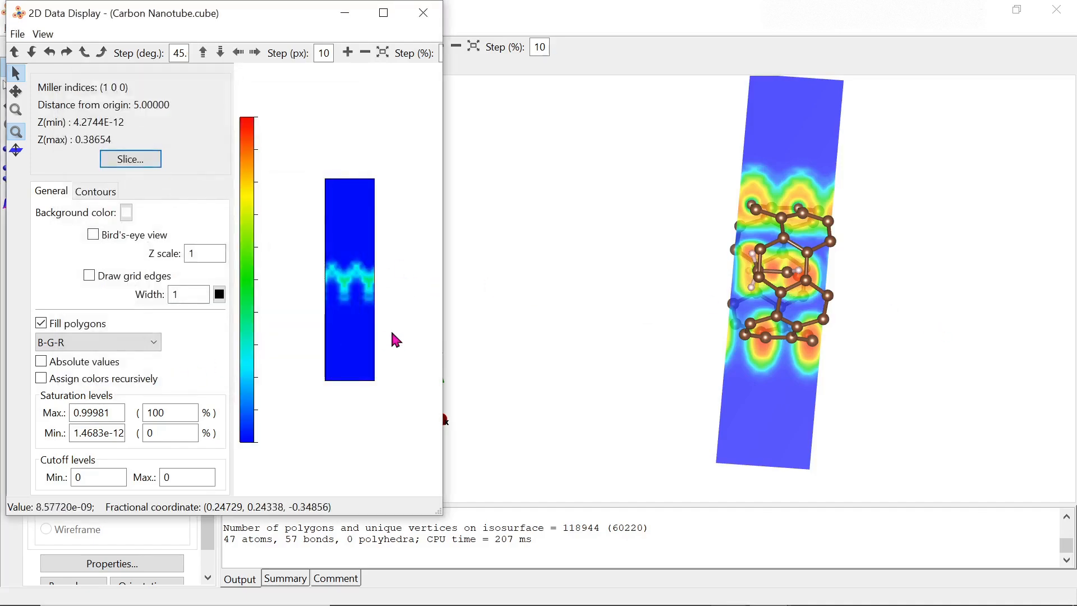
mouse_move(396, 340)
mouse_down()
mouse_move(327, 301)
mouse_move(365, 336)
mouse_move(409, 351)
mouse_up()
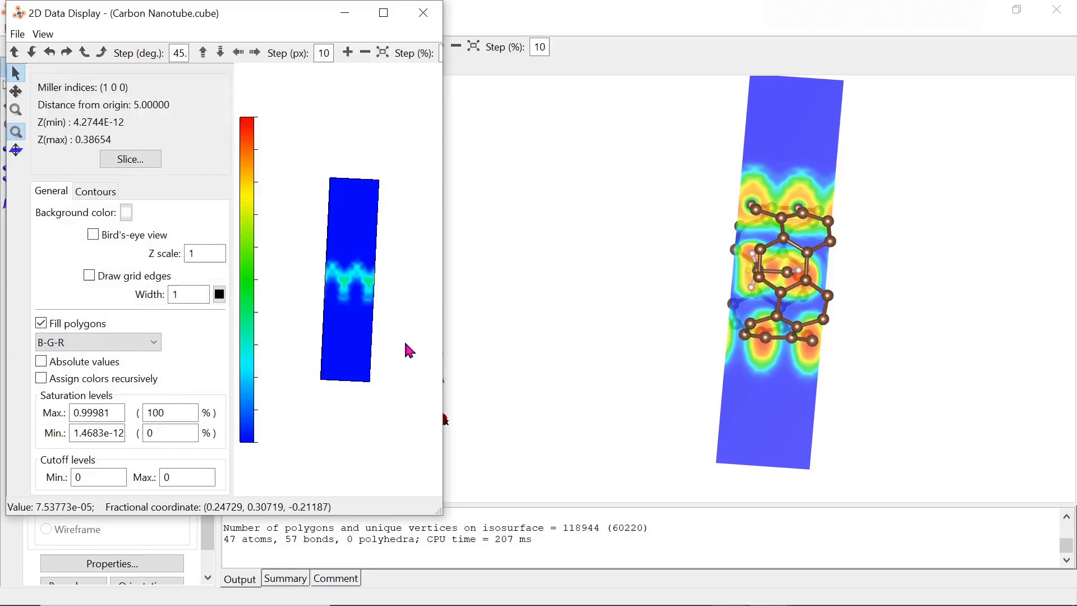
- Move the slice to 6 Å from the origin
click(130, 159)
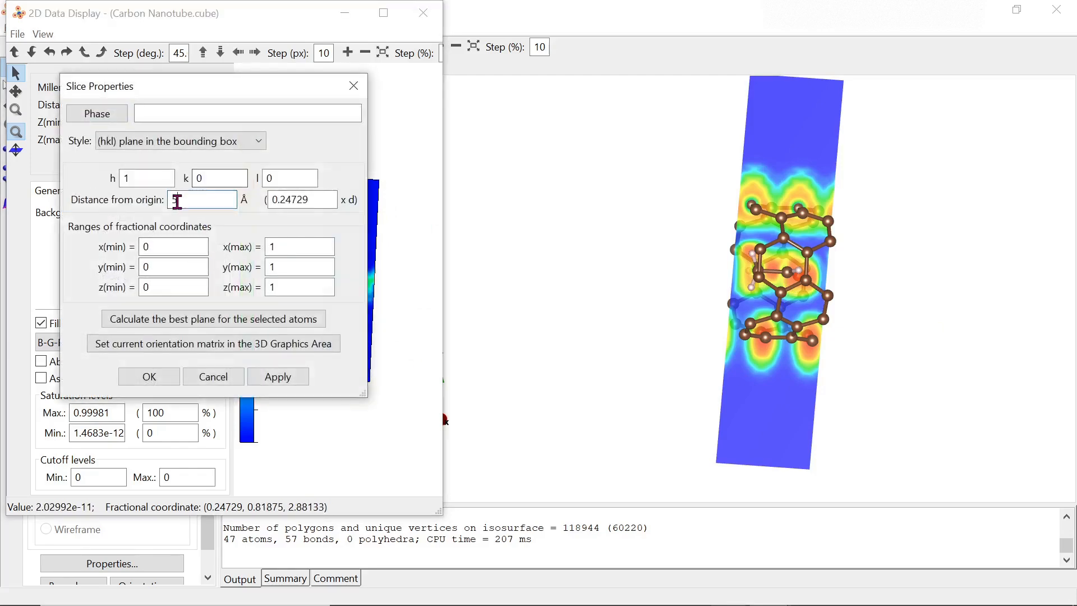
drag(178, 202, 161, 202)
text(6)
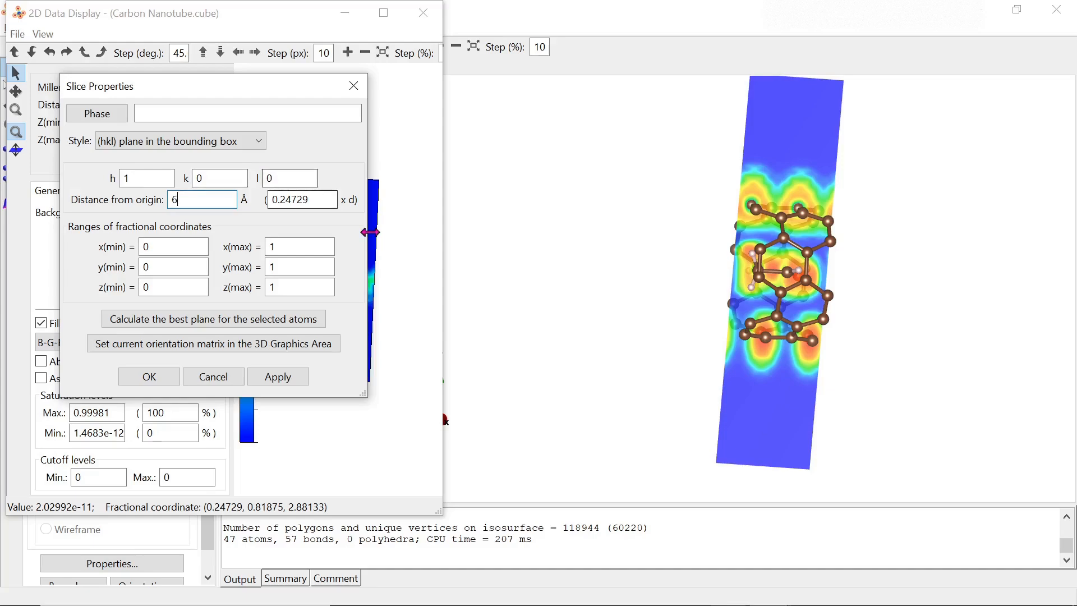
click(275, 381)
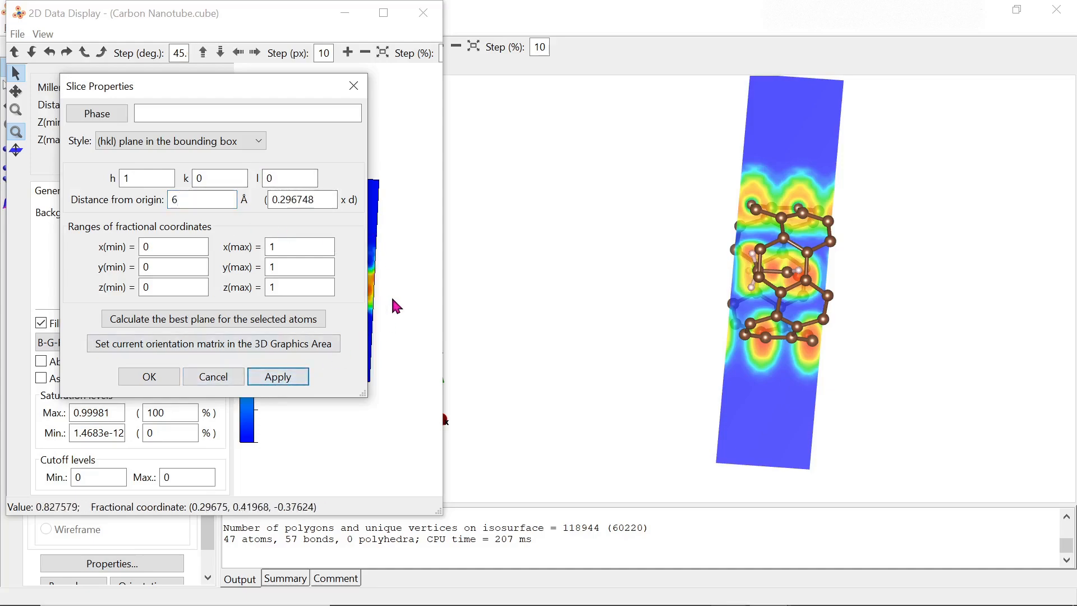
click(167, 377)
mouse_move(353, 339)
mouse_down()
mouse_move(378, 355)
mouse_move(356, 356)
mouse_up()
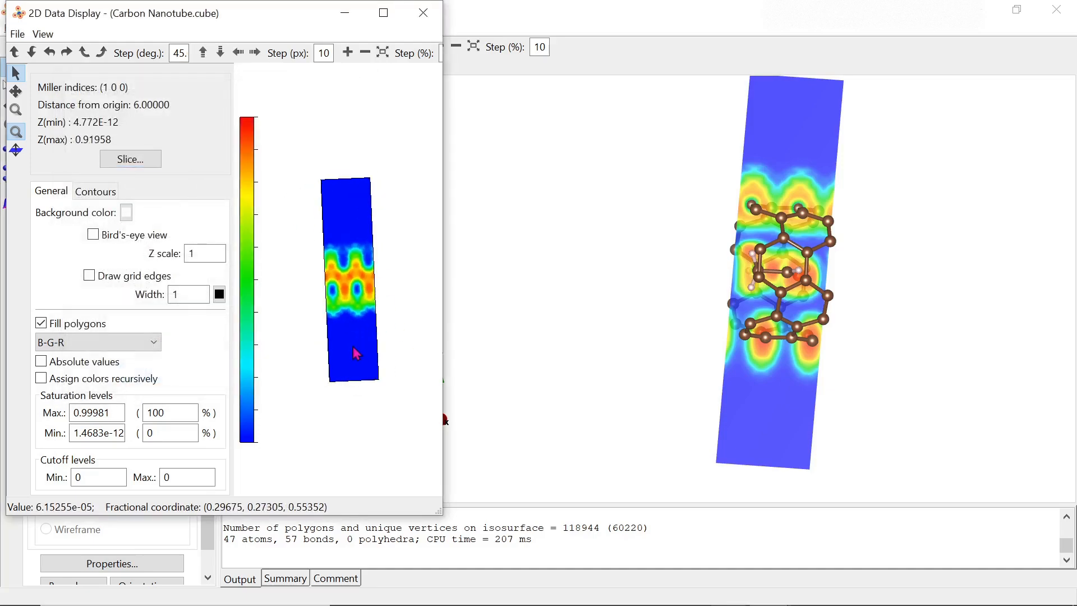
- Move the slice to 8 Å, then close the 2D Data Display window
click(140, 164)
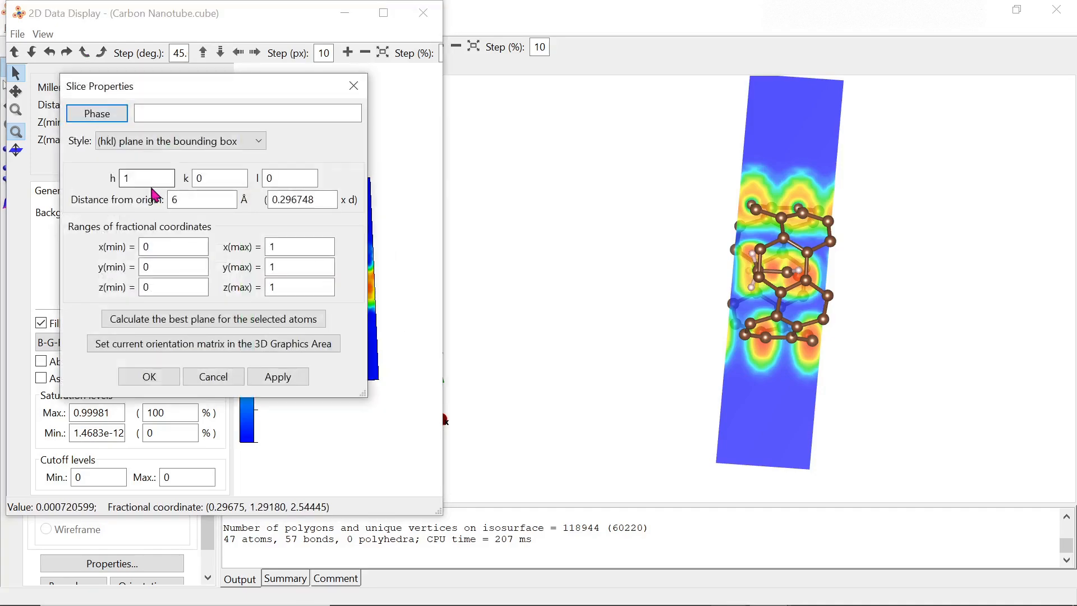
click(198, 200)
drag(197, 200, 163, 200)
text(8)
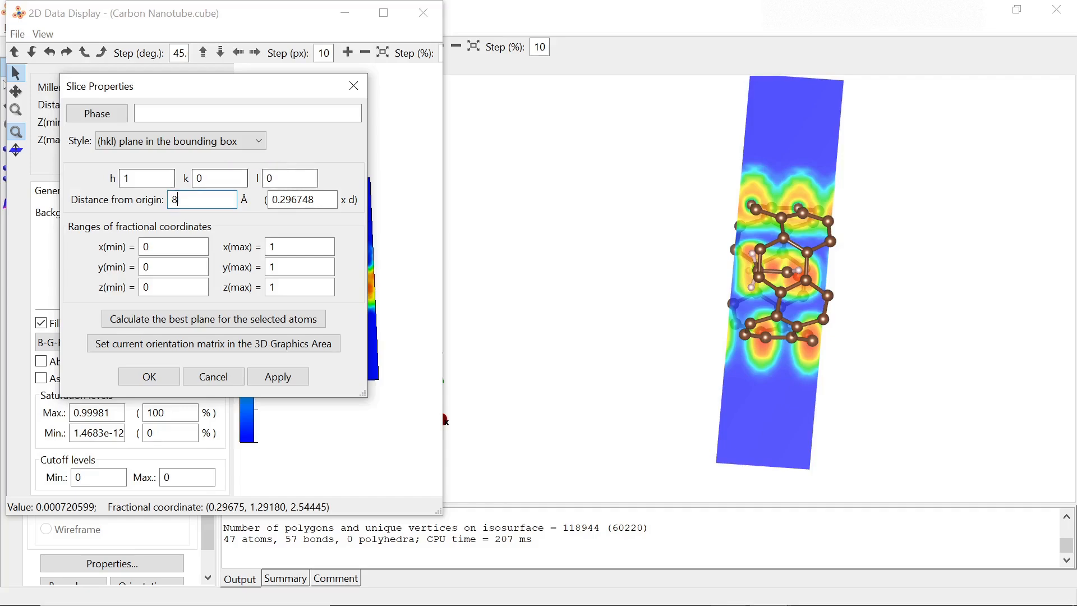
click(265, 377)
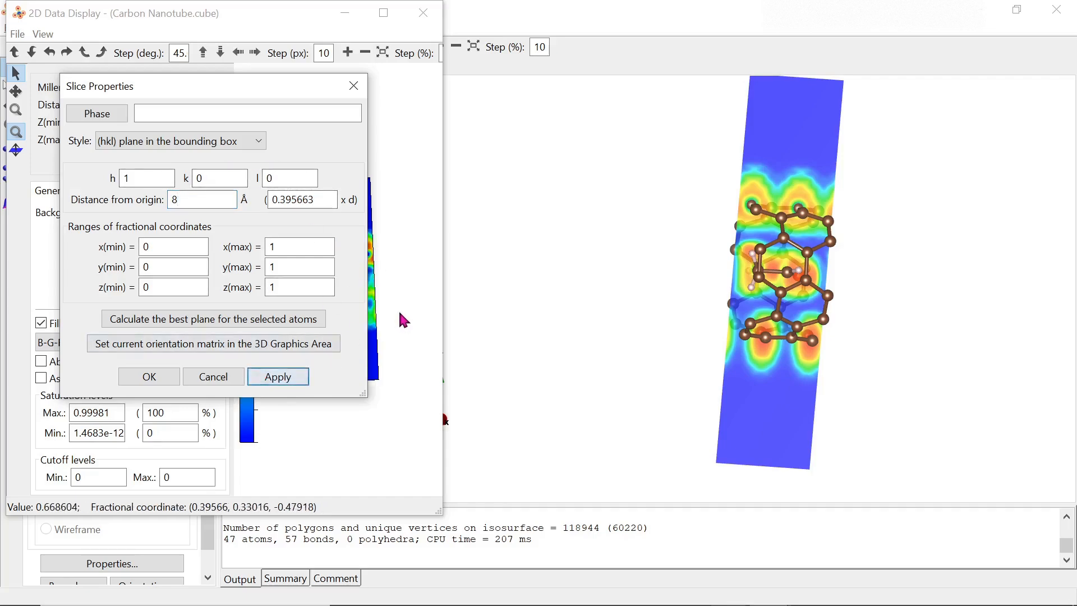
click(157, 383)
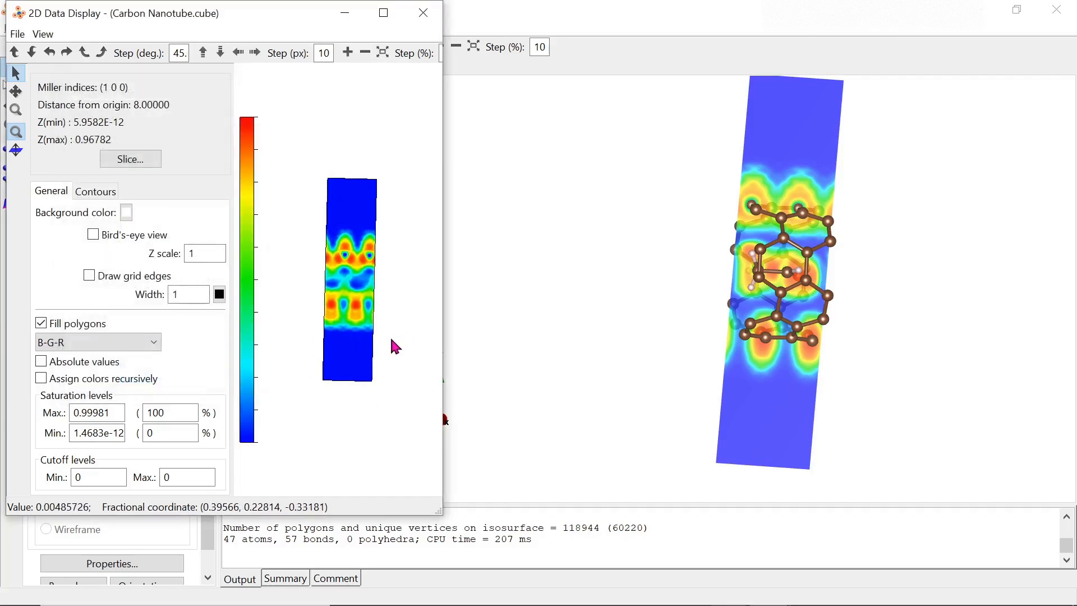
click(423, 14)
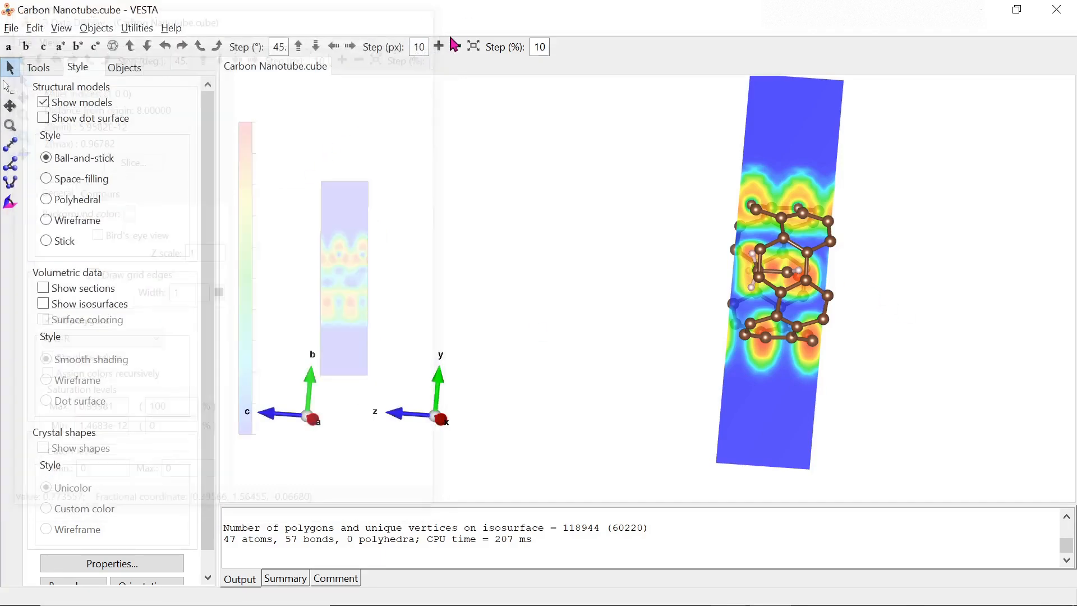
drag(724, 317, 793, 288)
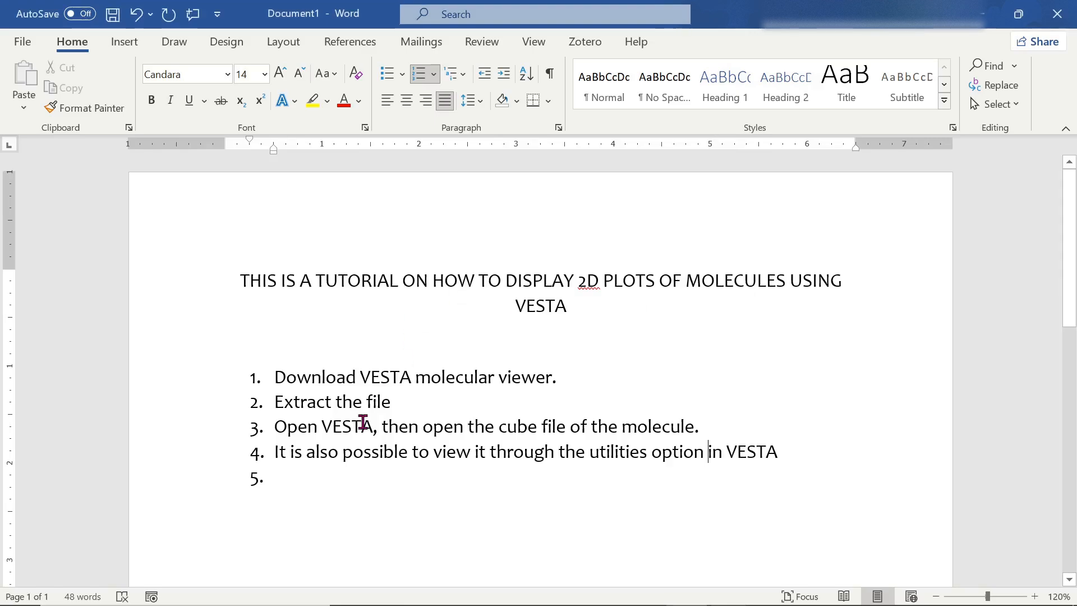
- Type 'We can change the orientation of the display' as list item 5
text(e c)
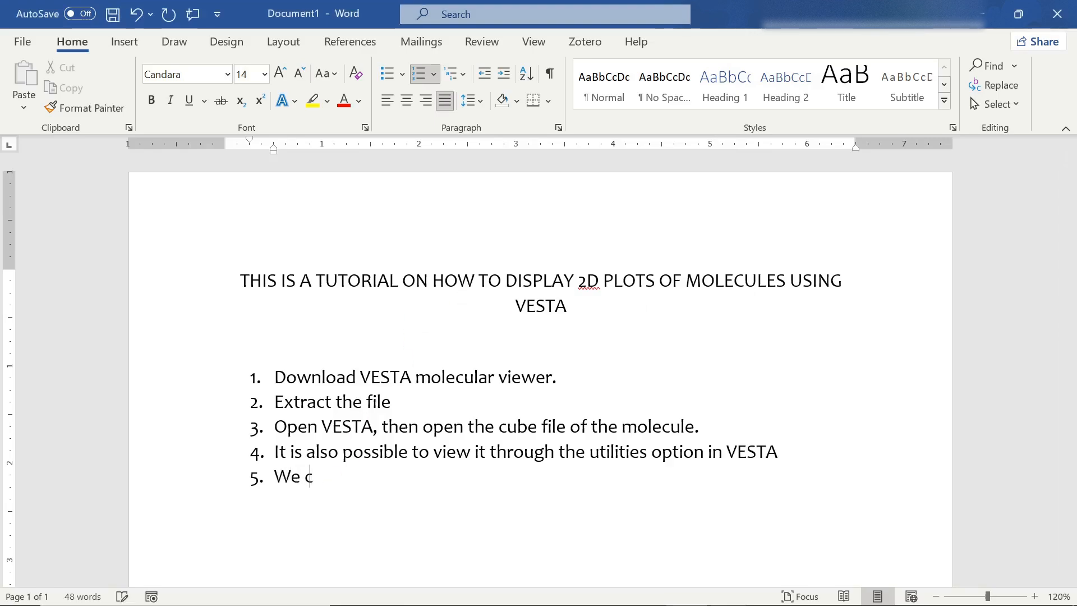
text(an change the p)
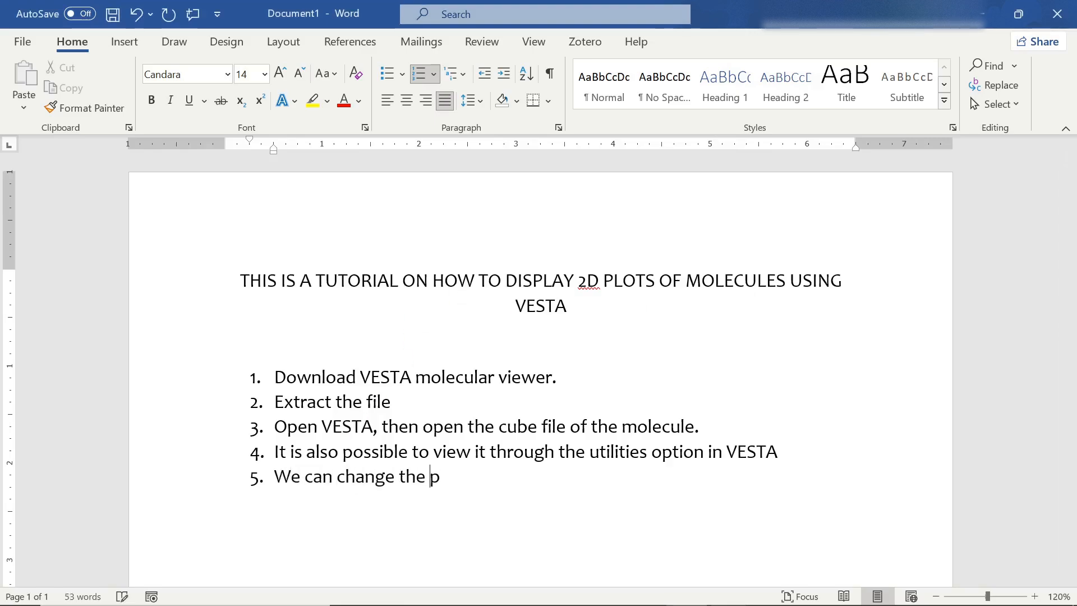
key(BackSpace)
key(BackSpace)
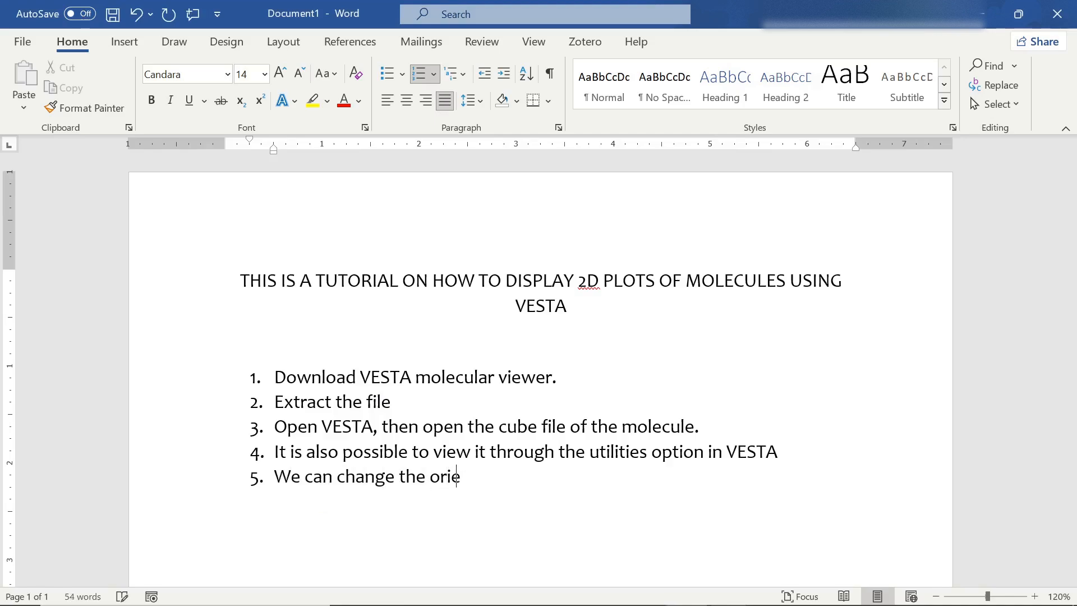
text(orientation of the di)
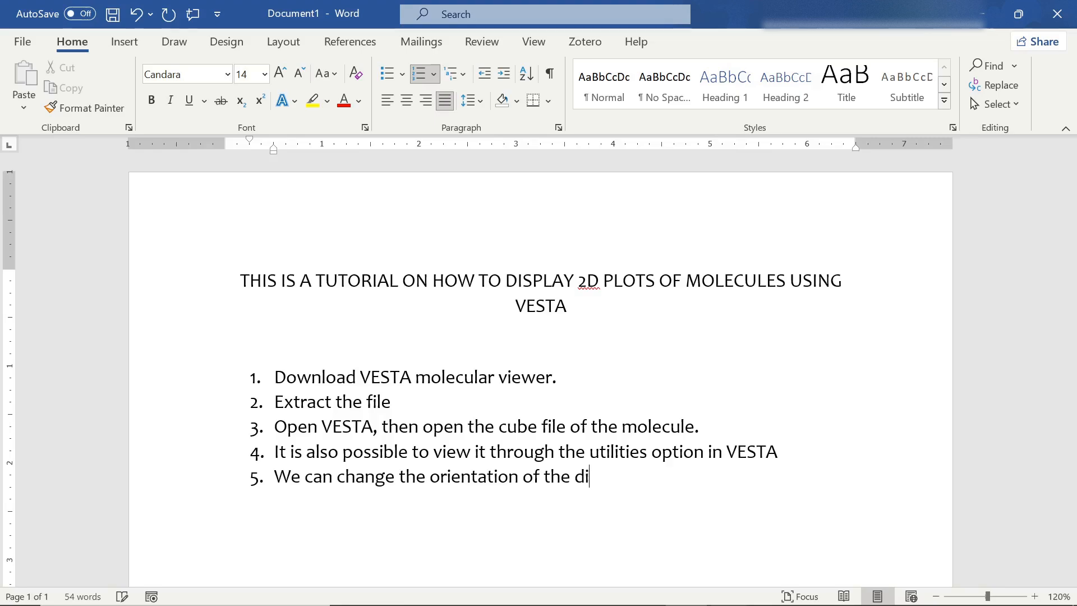
text(splay)
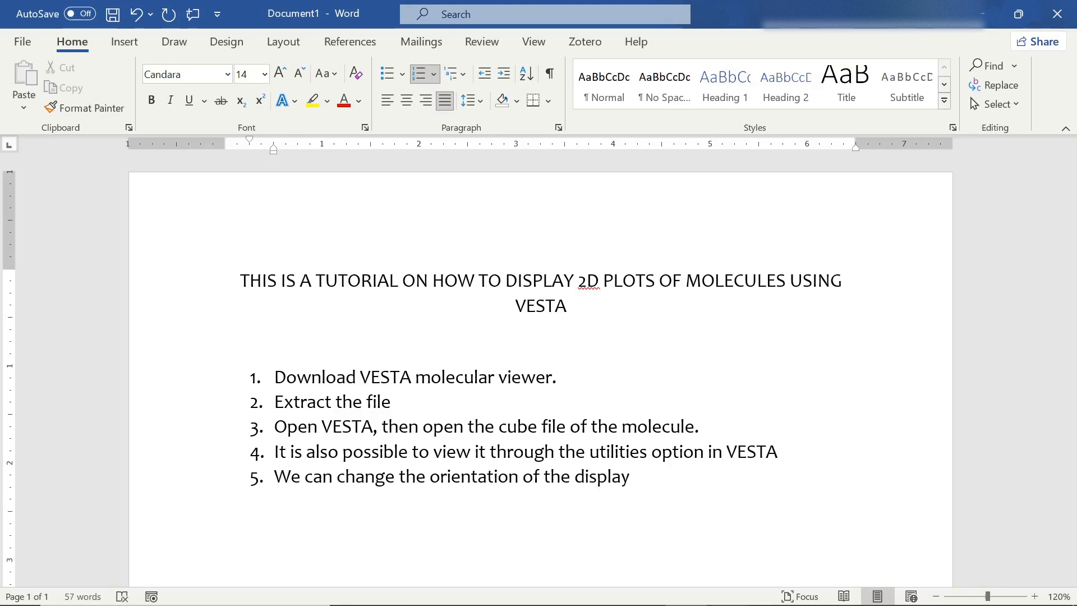
key(alt+Tab)
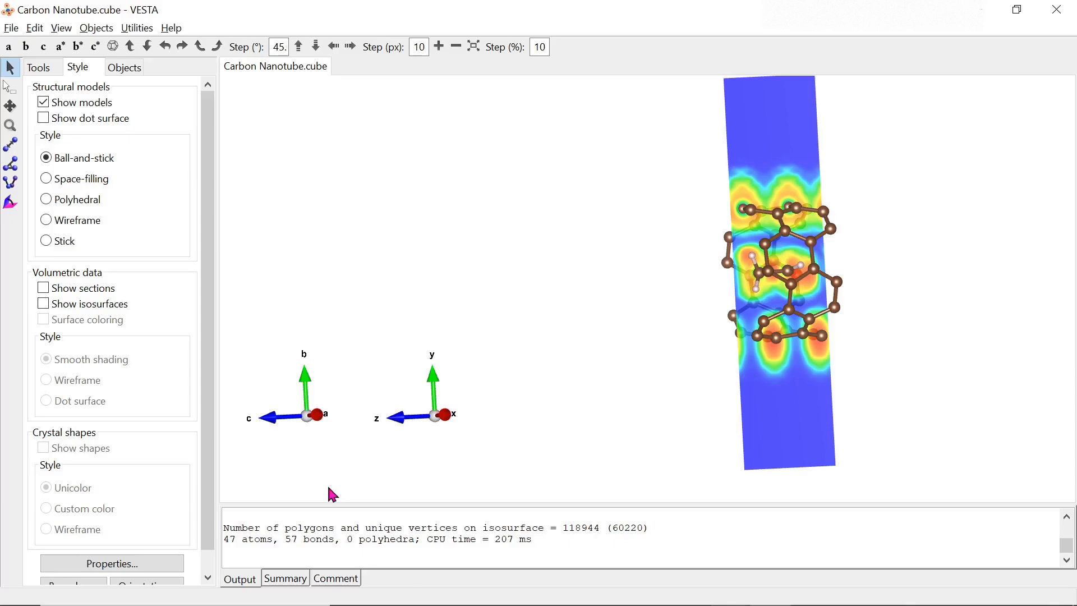
- Change the existing lattice plane's Miller indices to (0 0 1)
click(36, 29)
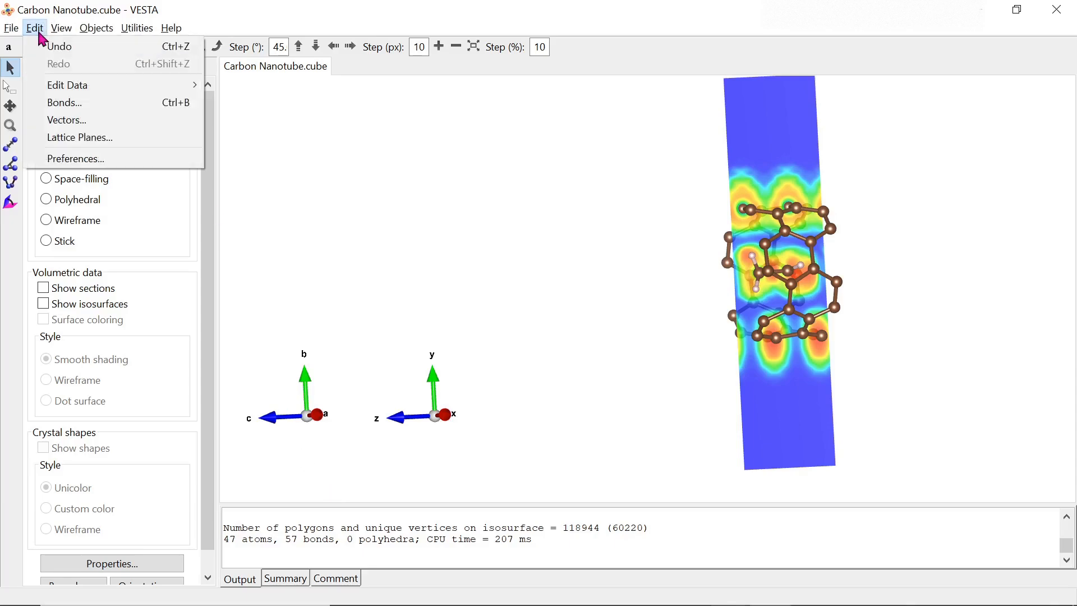
click(81, 138)
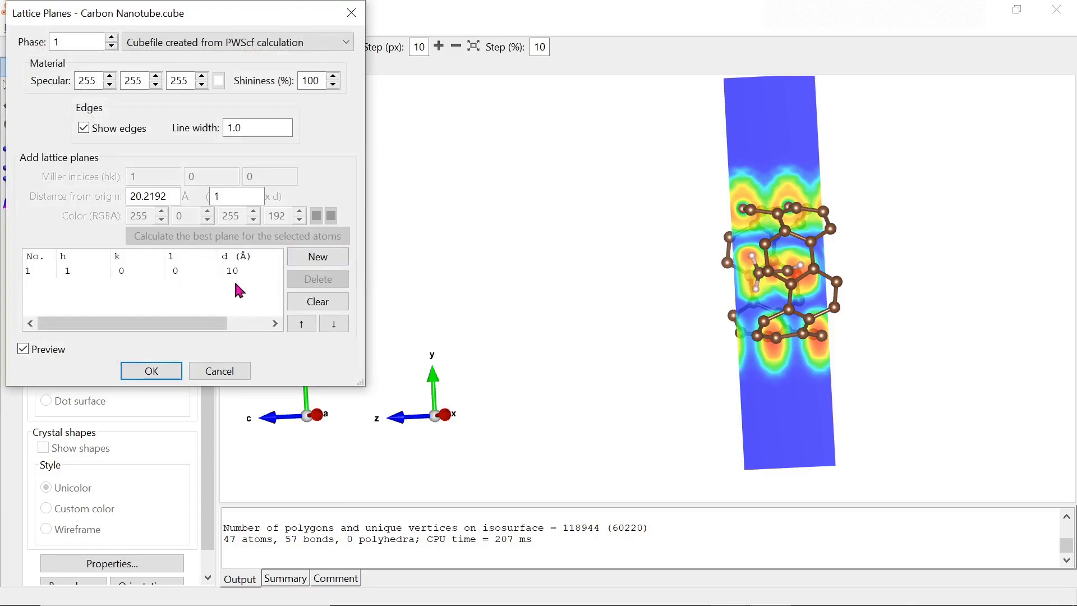
click(150, 268)
drag(147, 177, 103, 171)
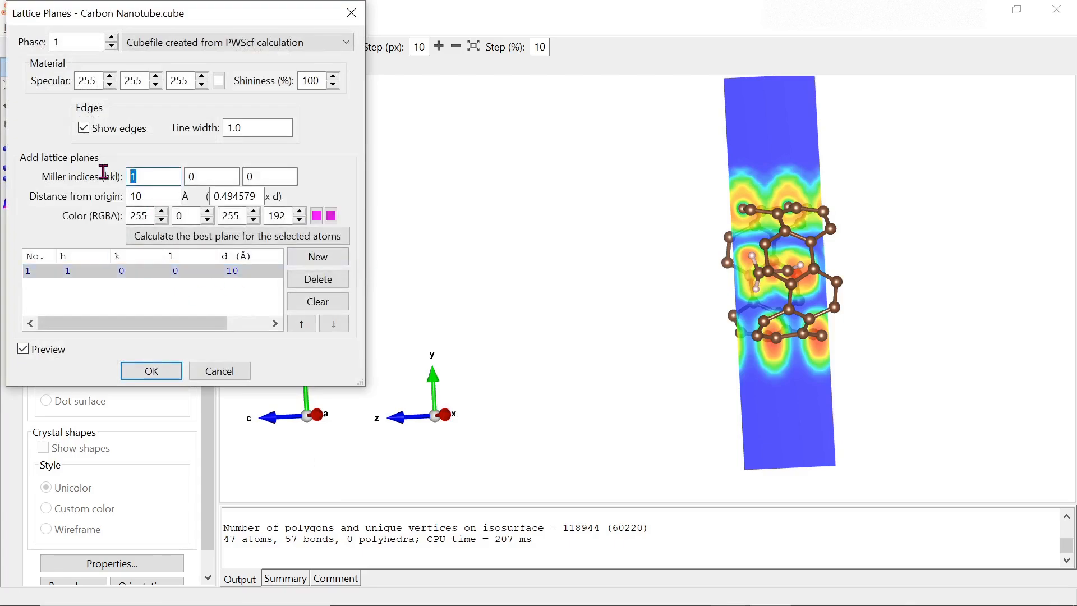
text(0)
key(Tab)
text(1)
key(Tab)
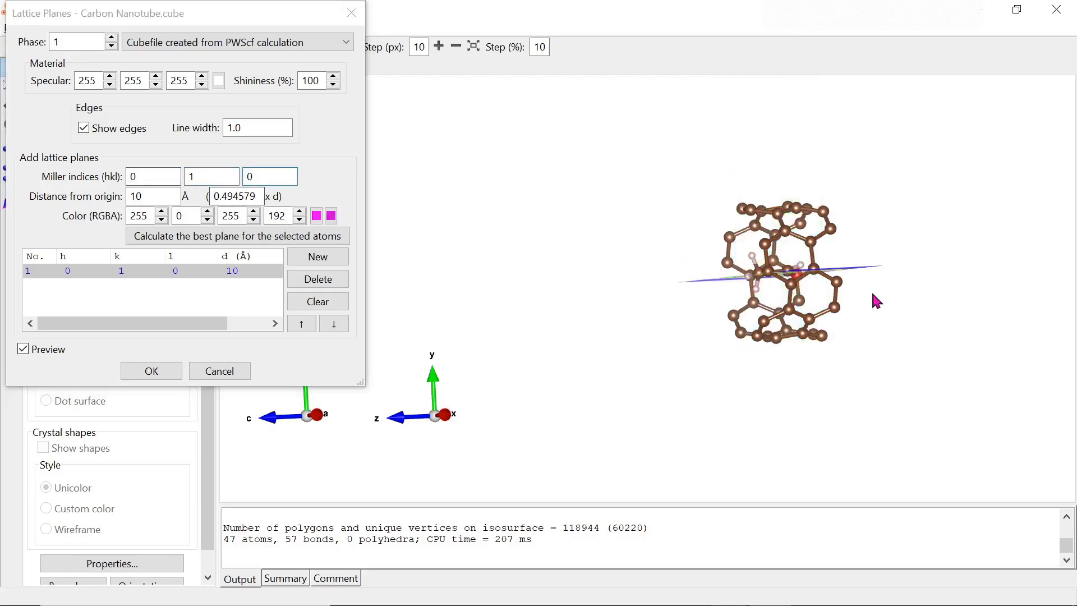
drag(806, 301, 729, 297)
click(213, 171)
click(211, 172)
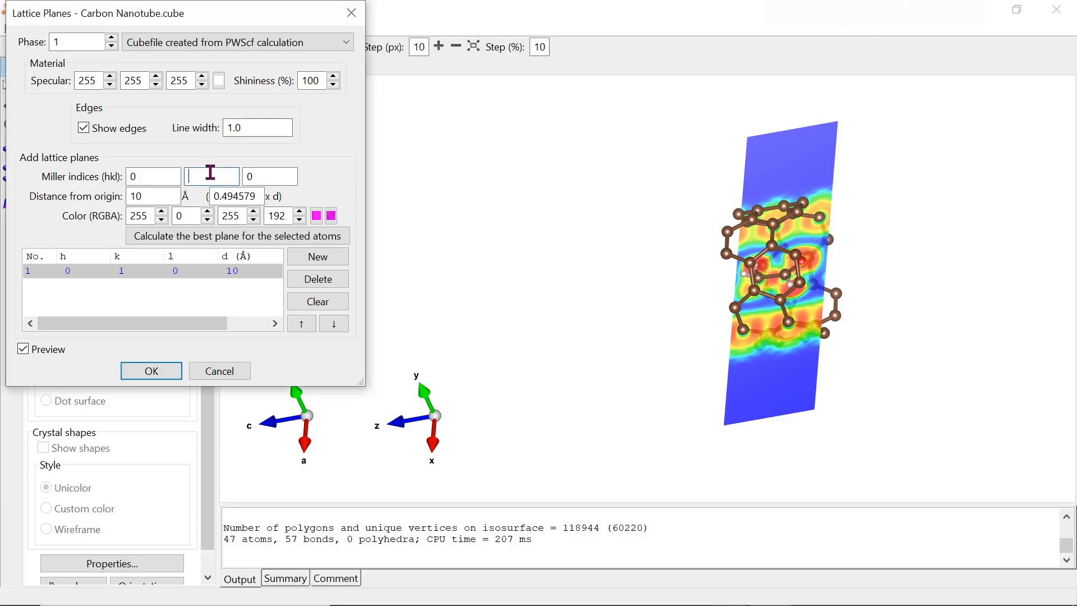
text(0)
key(Tab)
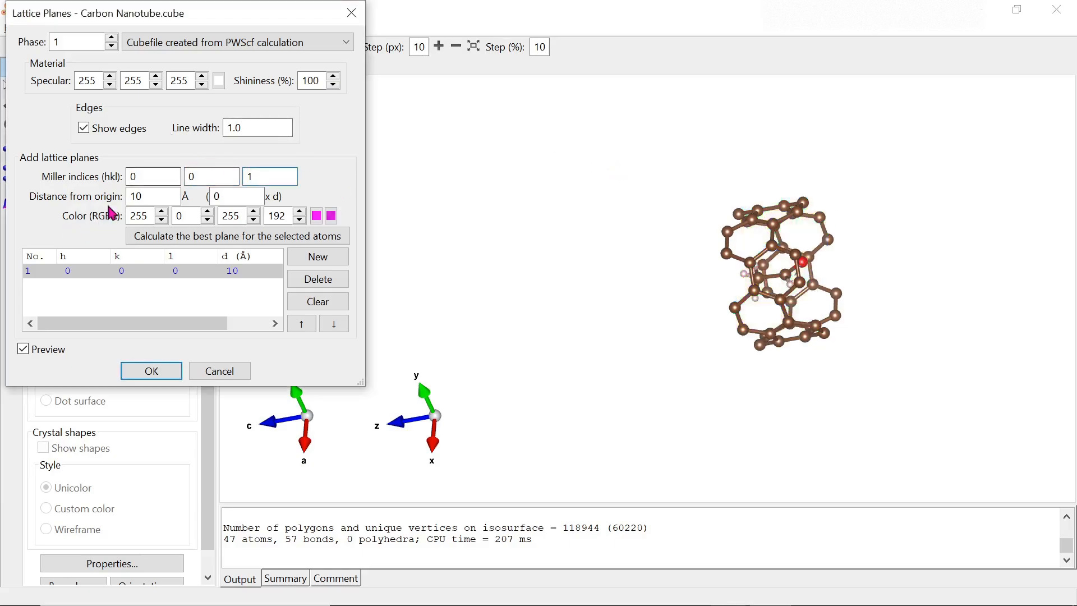
- Try distances 7, 17 and 15 Å, then set the plane to 2 Å and confirm
drag(160, 196, 110, 199)
text(7)
click(649, 288)
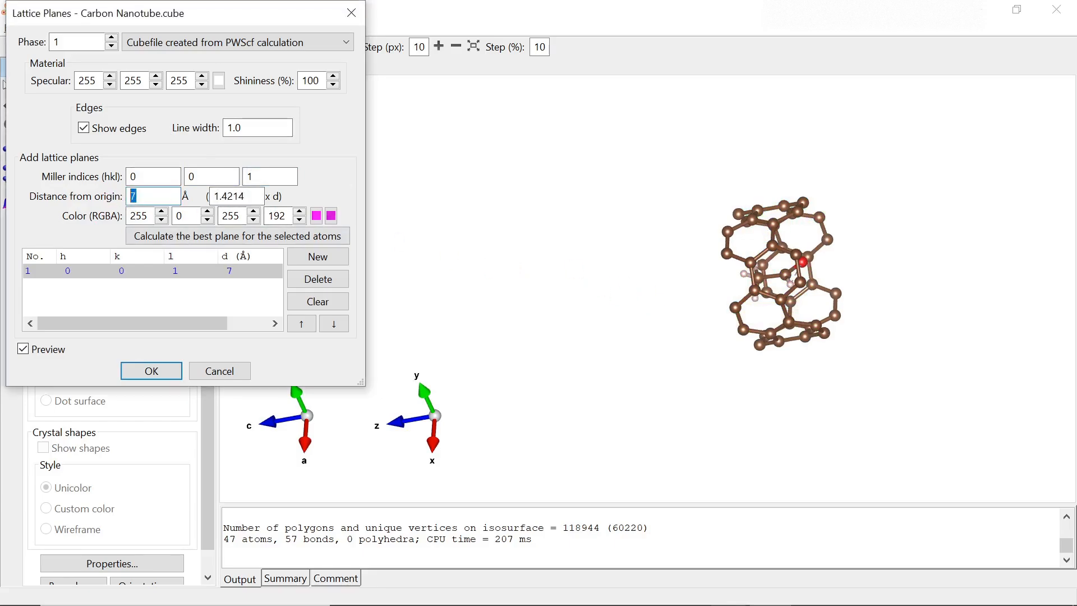
text(17)
click(745, 273)
drag(749, 279, 812, 298)
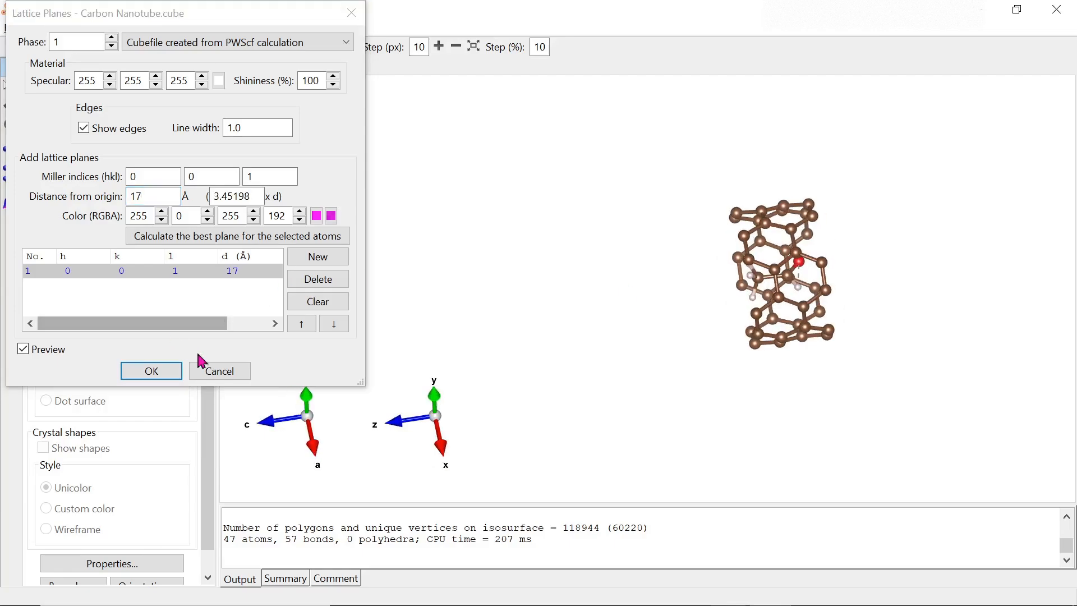
drag(174, 193, 120, 212)
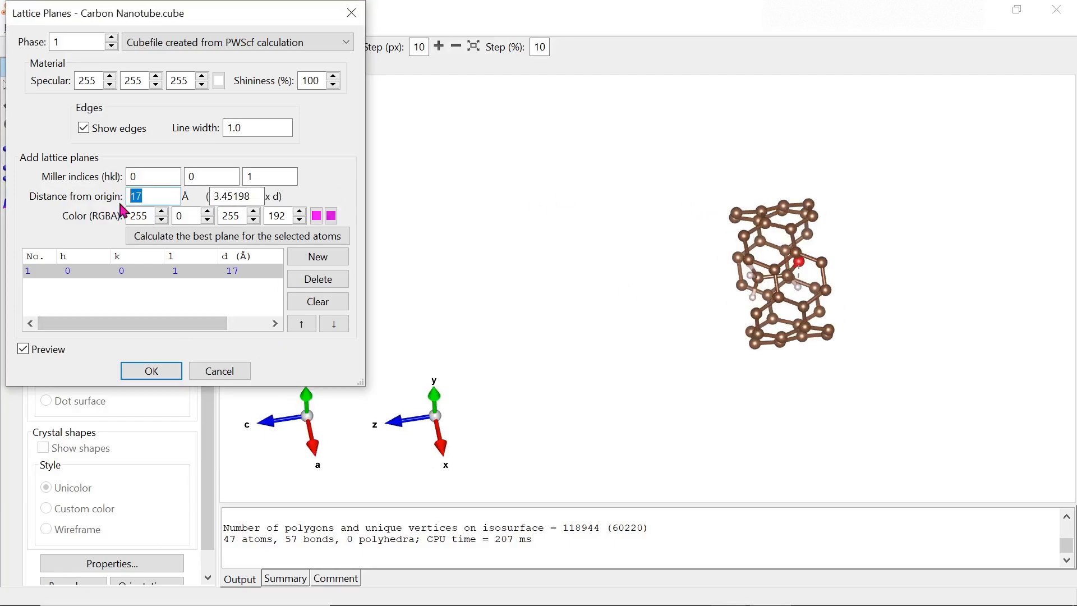
text(15)
drag(748, 275, 477, 206)
drag(146, 196, 110, 200)
text(2)
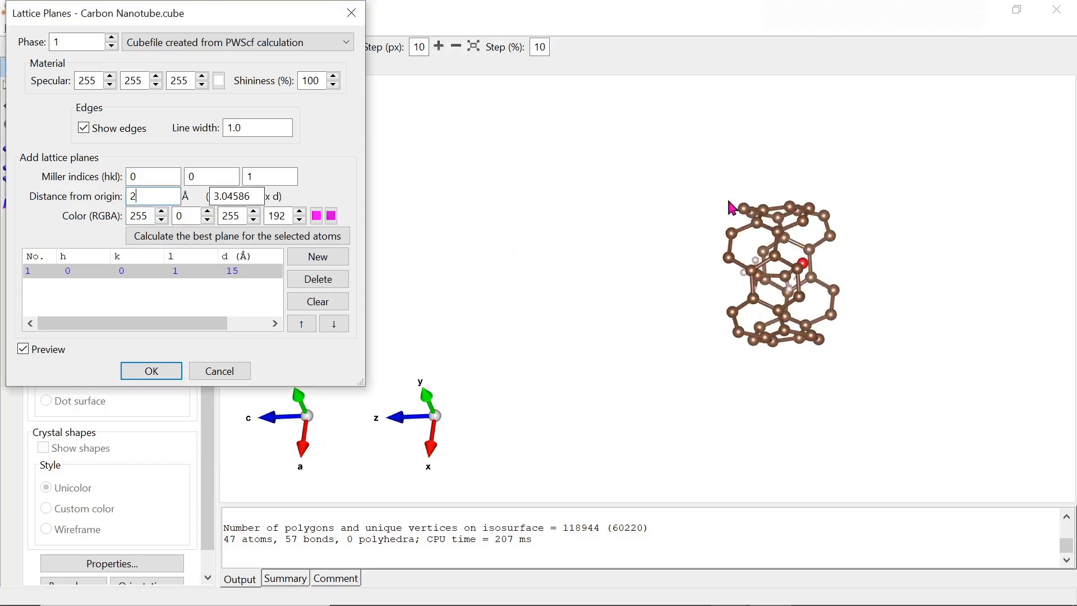
drag(733, 205, 898, 281)
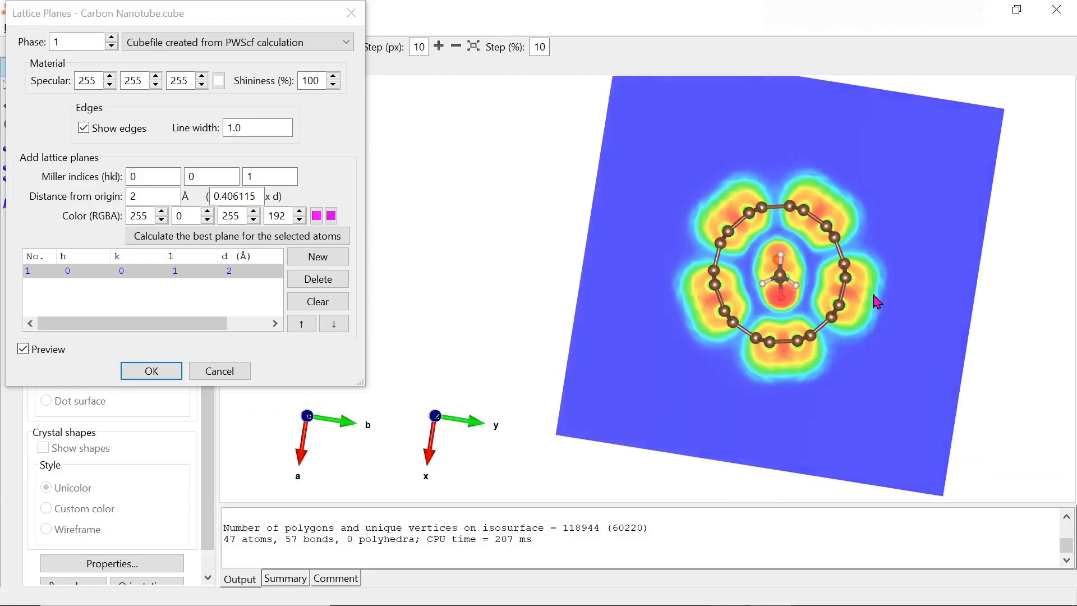
click(151, 371)
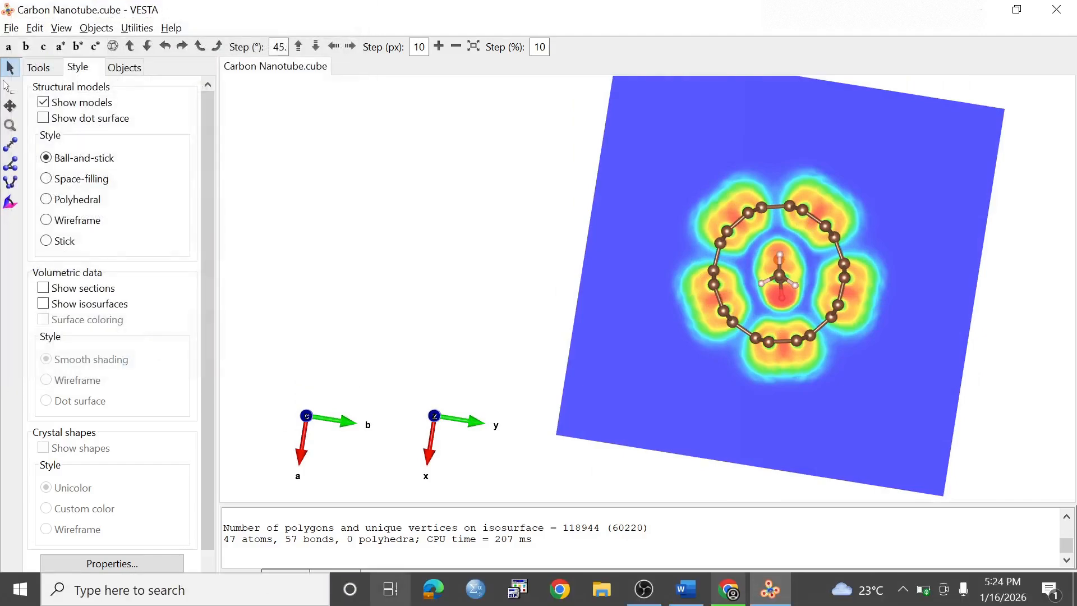
- Hide the atoms to view the density map alone, then show them again
click(43, 102)
drag(632, 323, 777, 377)
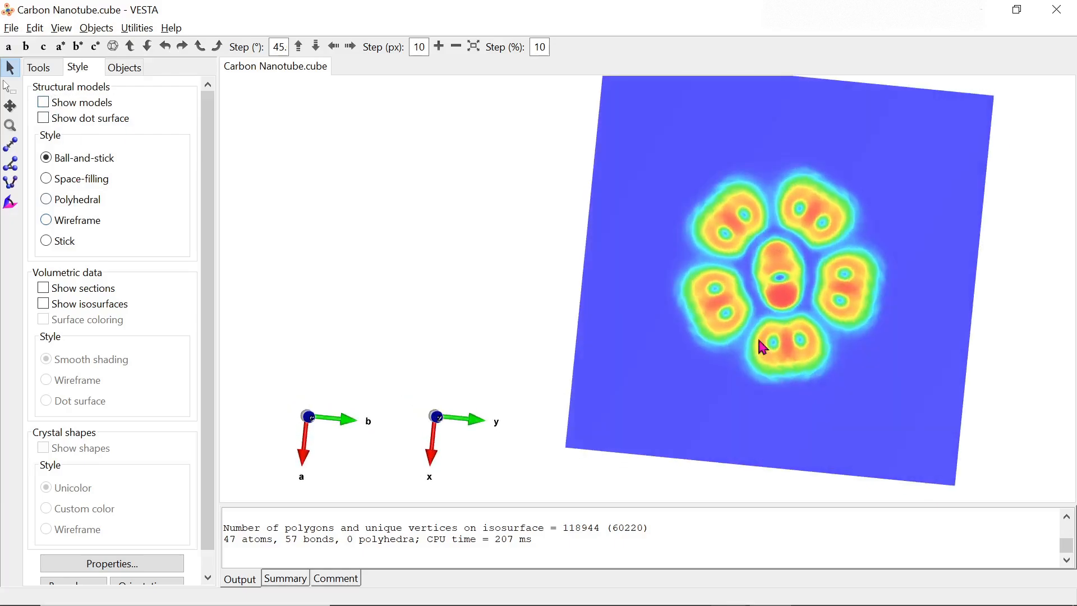
click(44, 102)
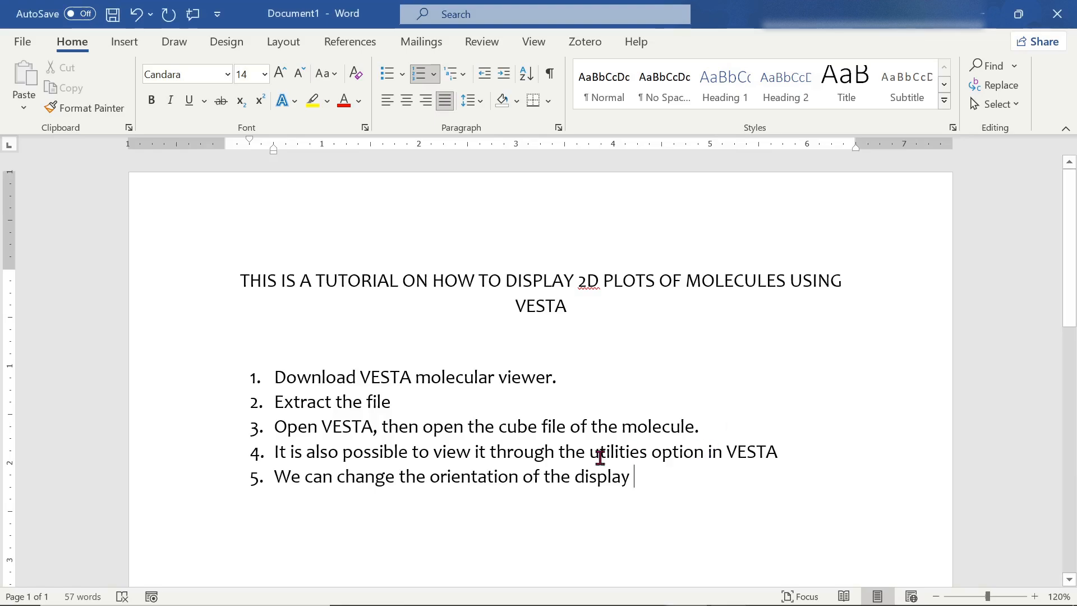
- Add step 6 'We can also do two or more slices simultaneously.' to the Word list
click(725, 477)
key(Return)
text(We can also do two o)
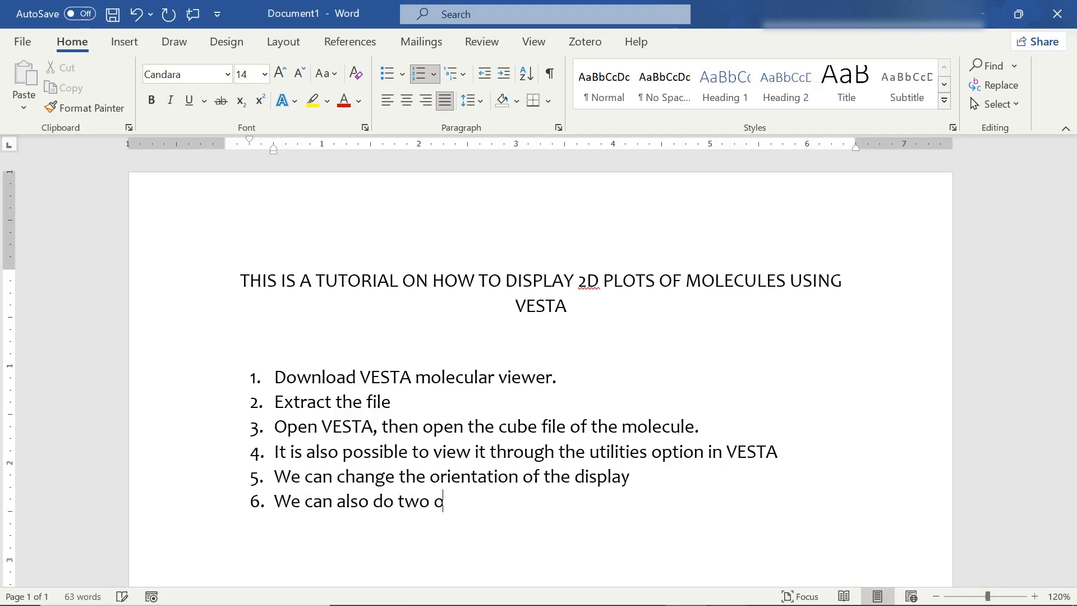
text(r more slices simulta)
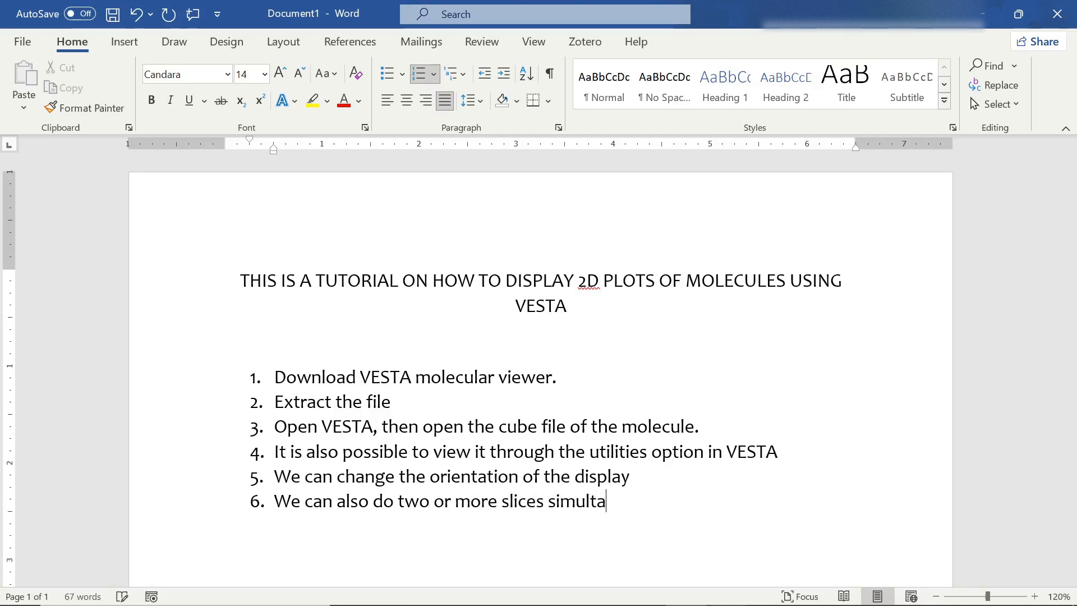
text(ously.)
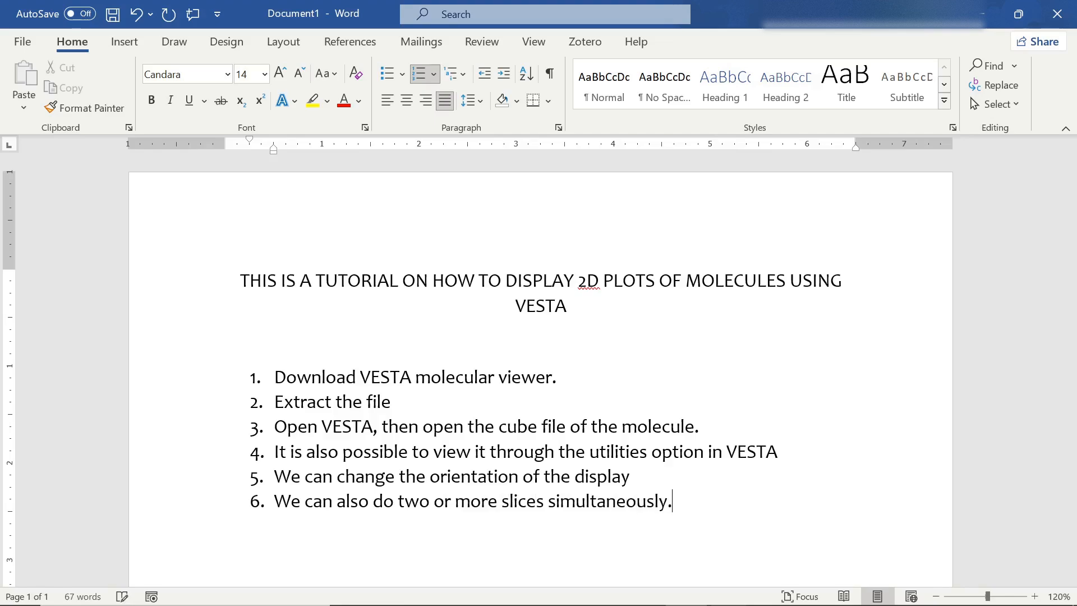
key(alt+Tab)
click(36, 30)
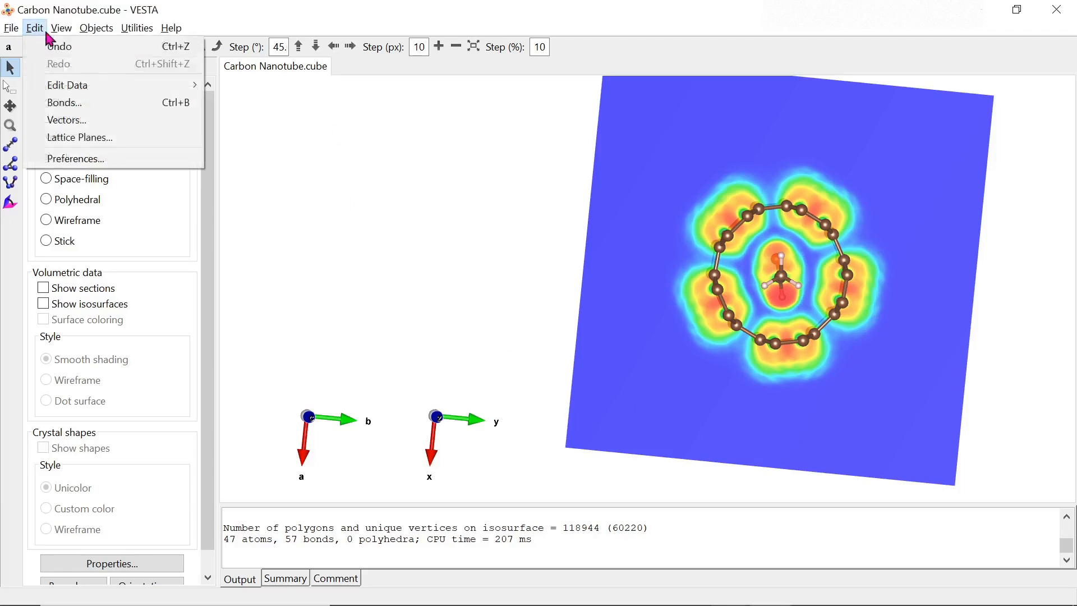
- Add a second (1 0 0) lattice plane at 10 Å from the origin
click(73, 138)
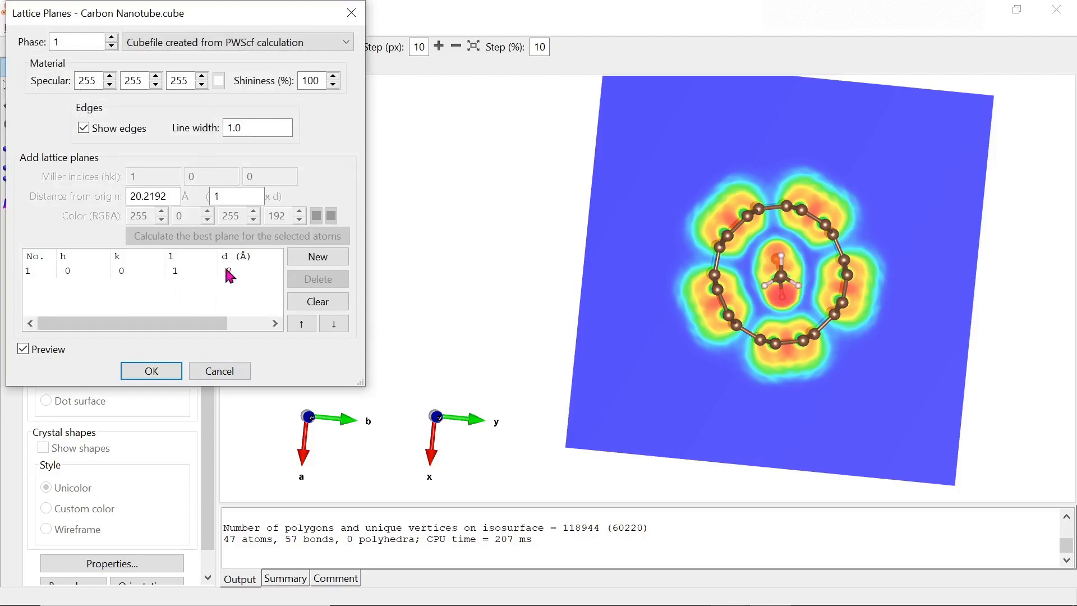
click(331, 258)
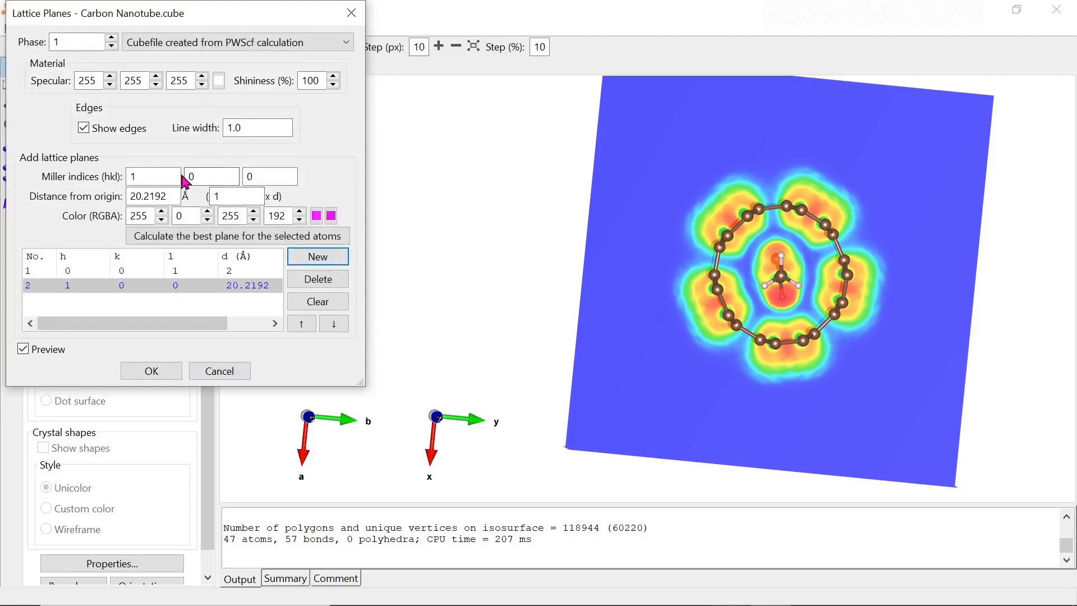
drag(833, 214, 669, 177)
click(172, 196)
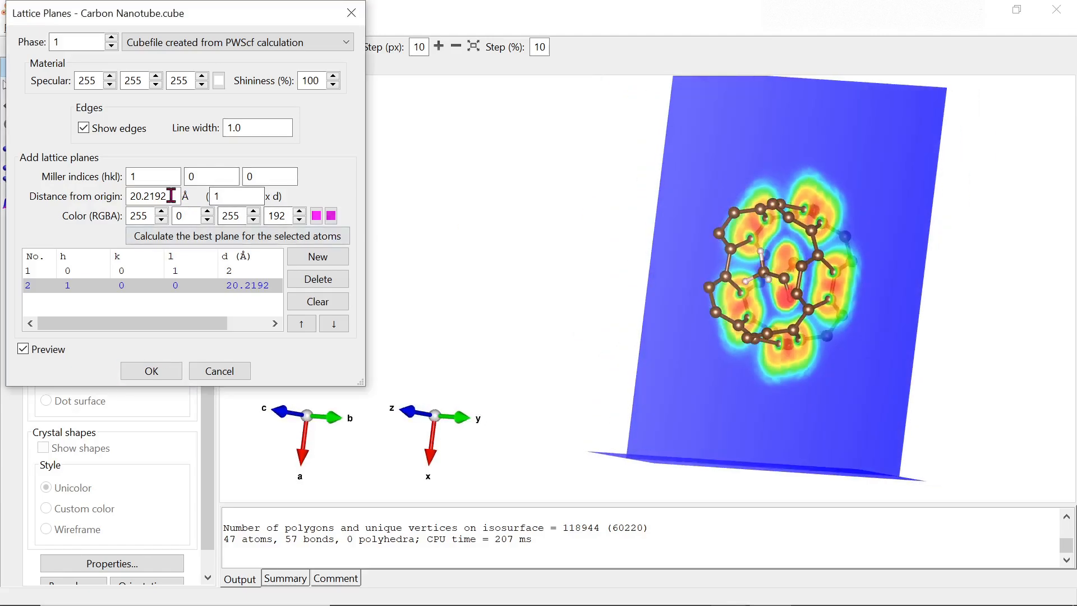
double_click(166, 195)
double_click(163, 194)
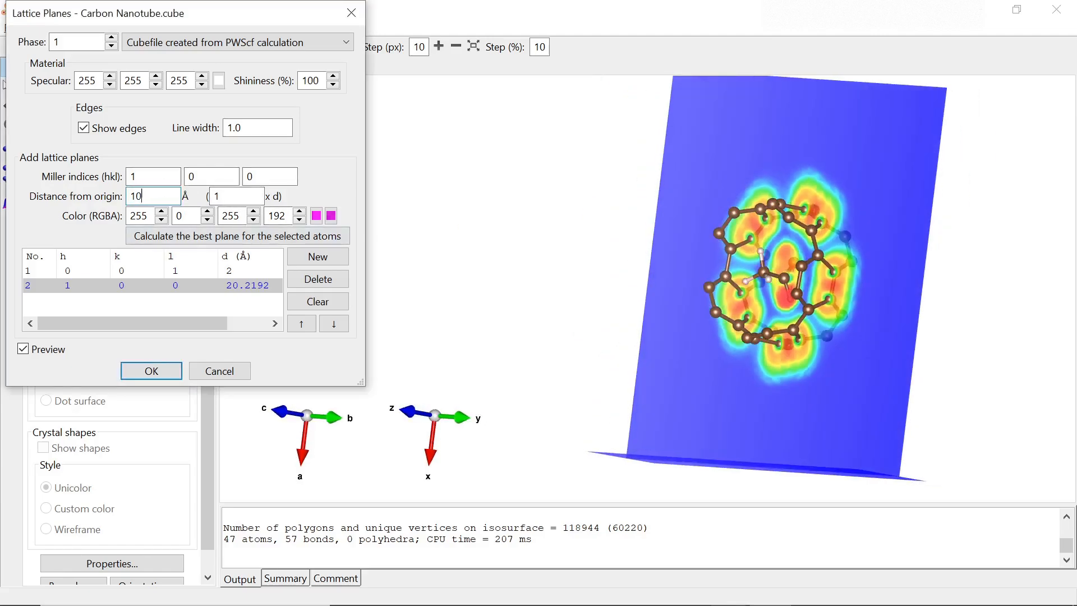
click(710, 312)
drag(854, 289, 897, 356)
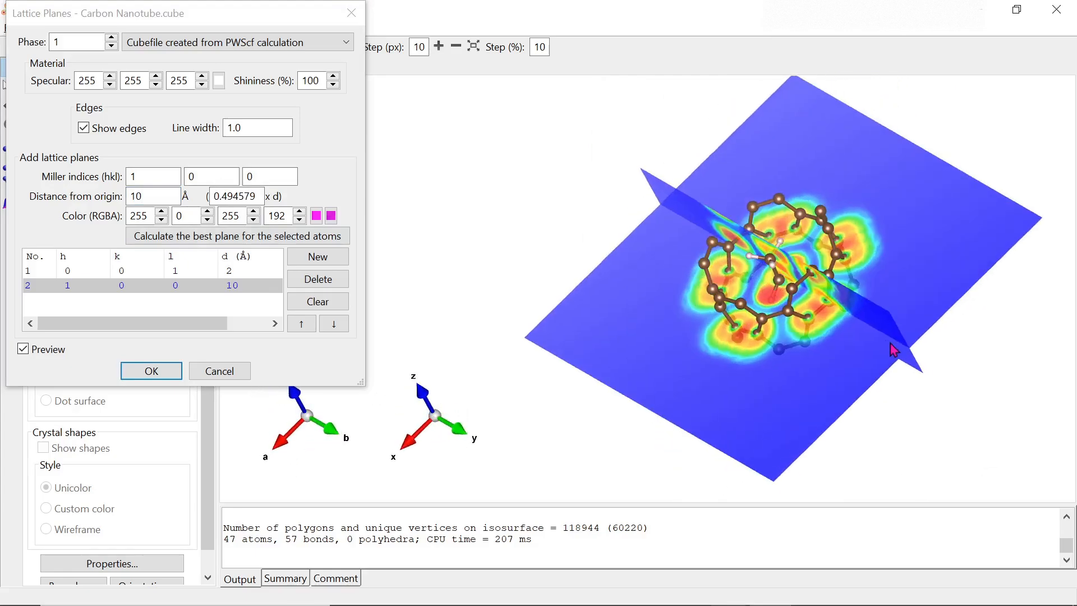
- Add a third plane with indices (1 1 0) at 10 Å and confirm all three
click(312, 257)
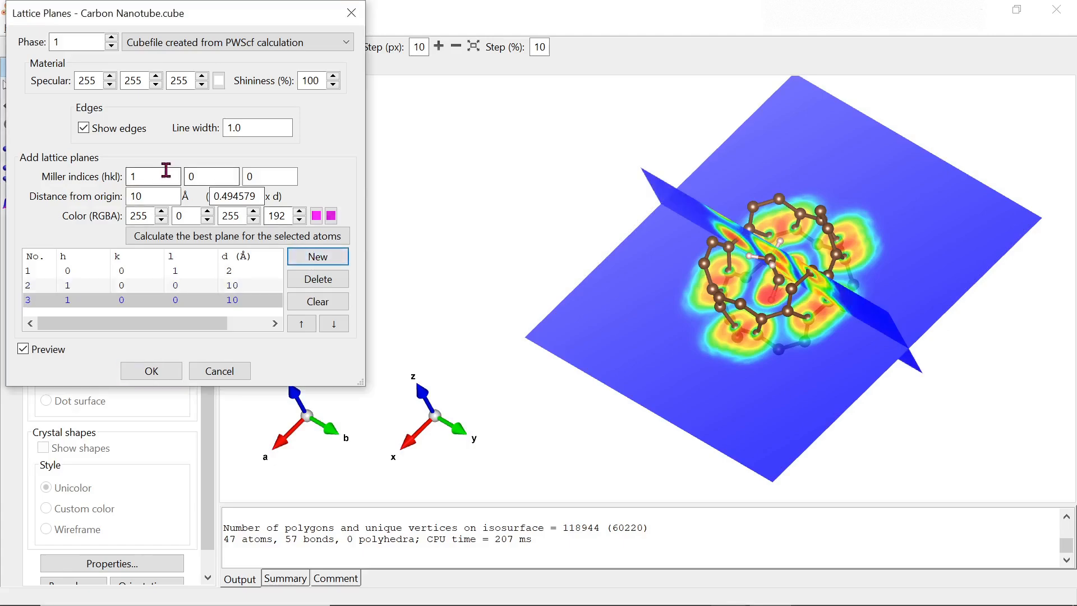
key(Tab)
text(1)
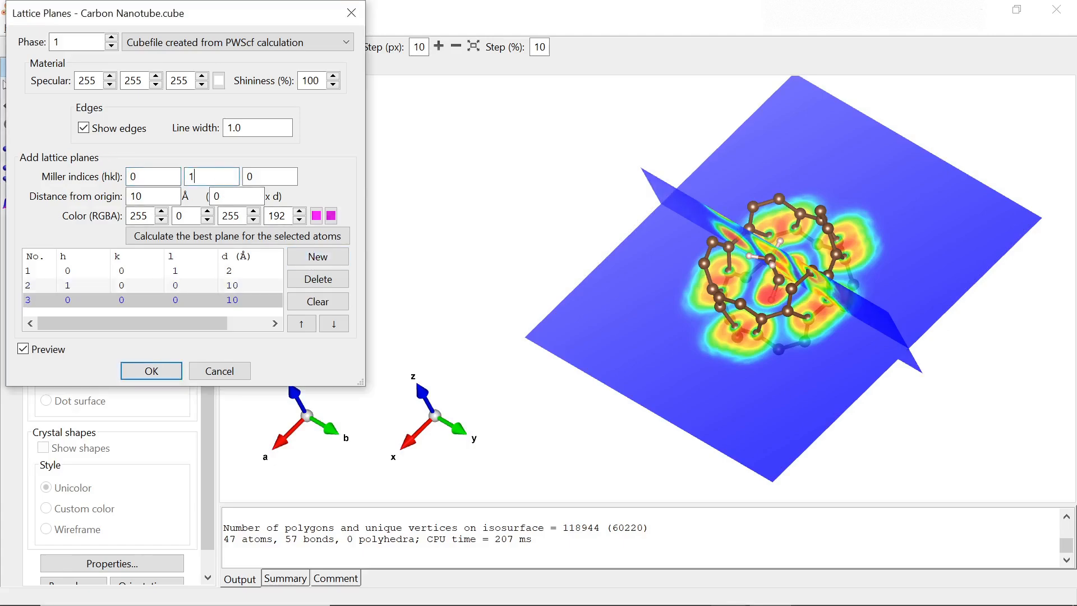
key(Tab)
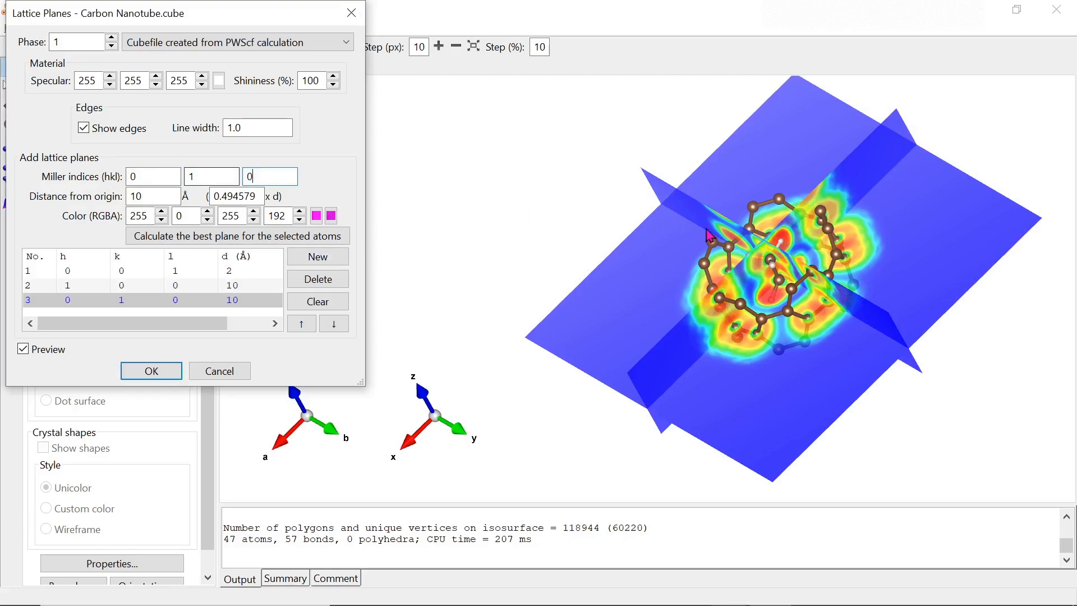
drag(708, 236, 683, 381)
double_click(153, 177)
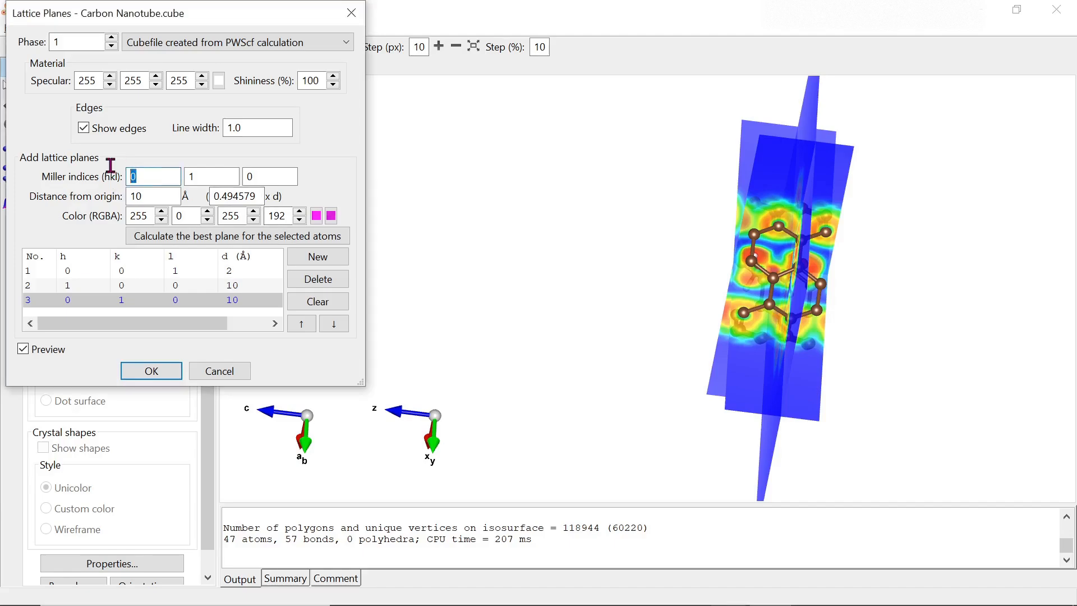
key(Tab)
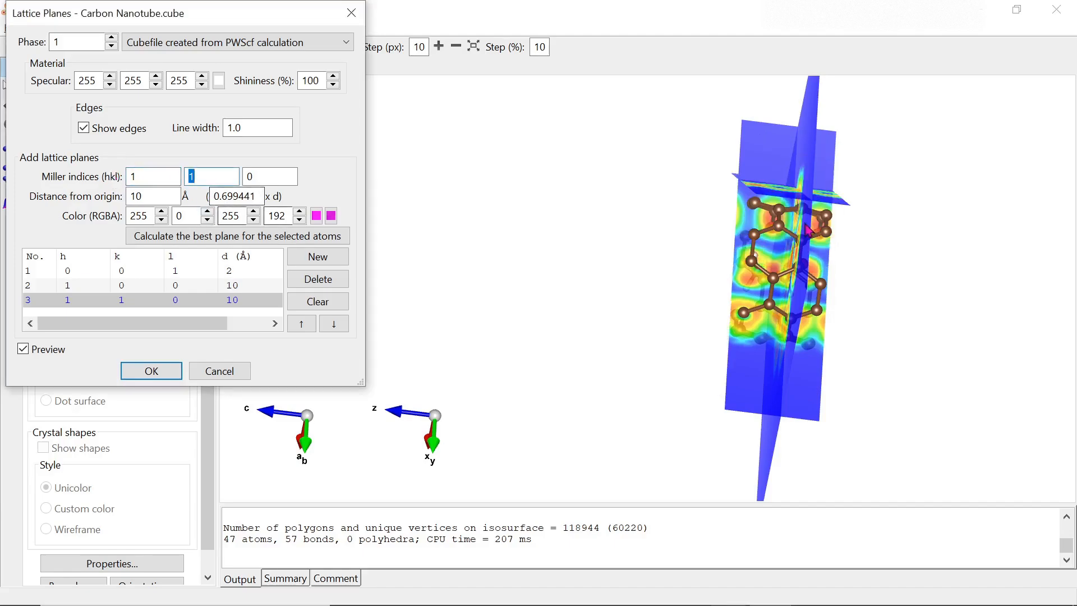
mouse_move(808, 229)
mouse_down()
mouse_move(876, 264)
mouse_move(836, 281)
mouse_move(817, 225)
mouse_up()
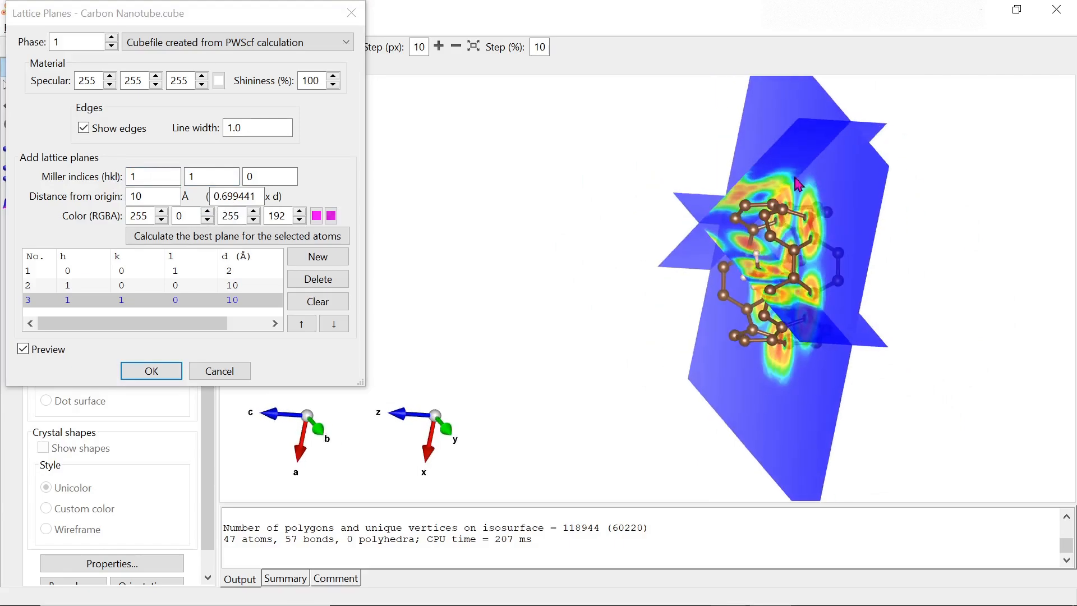
click(150, 367)
drag(788, 275, 502, 250)
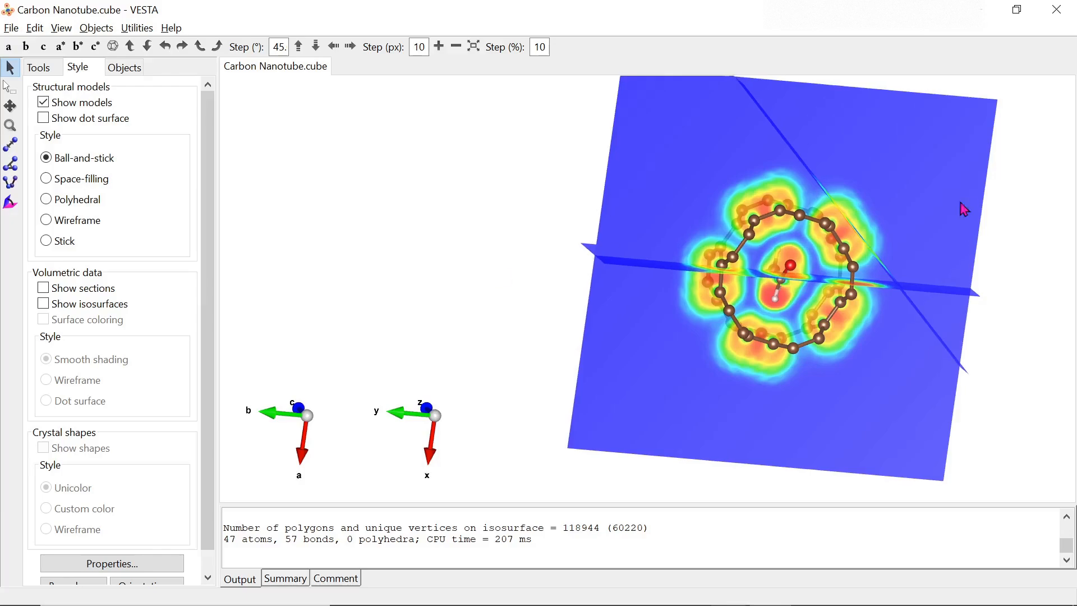
drag(964, 209, 910, 259)
- Add step 7 'Thank you for watching!' in Word, then close Carbon Nanotube.cube in VESTA
key(alt+Tab)
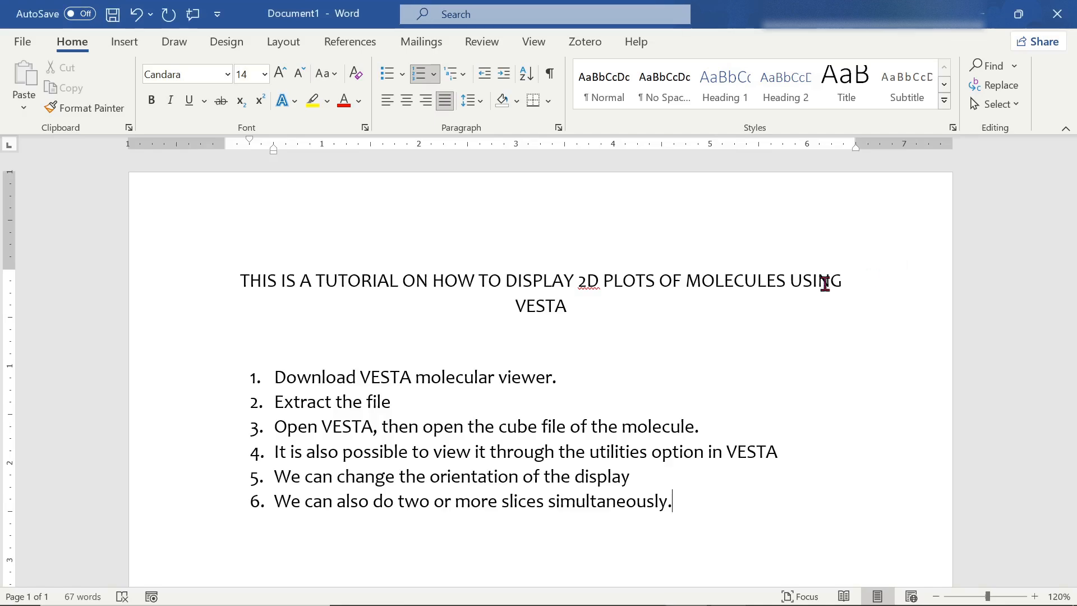
key(Return)
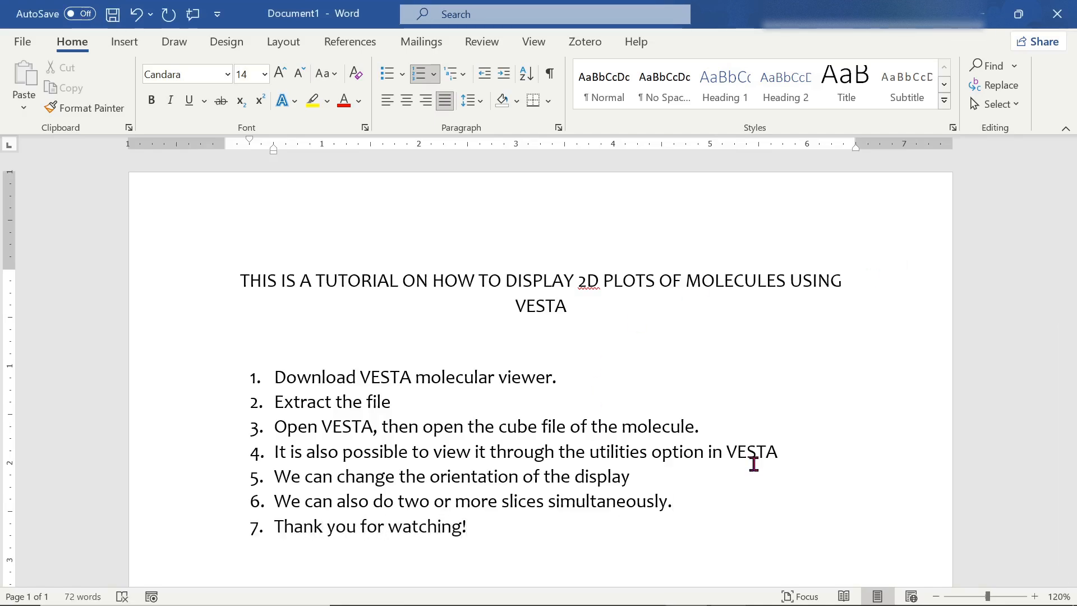
key(alt+Tab)
drag(879, 296, 743, 310)
key(alt+F4)
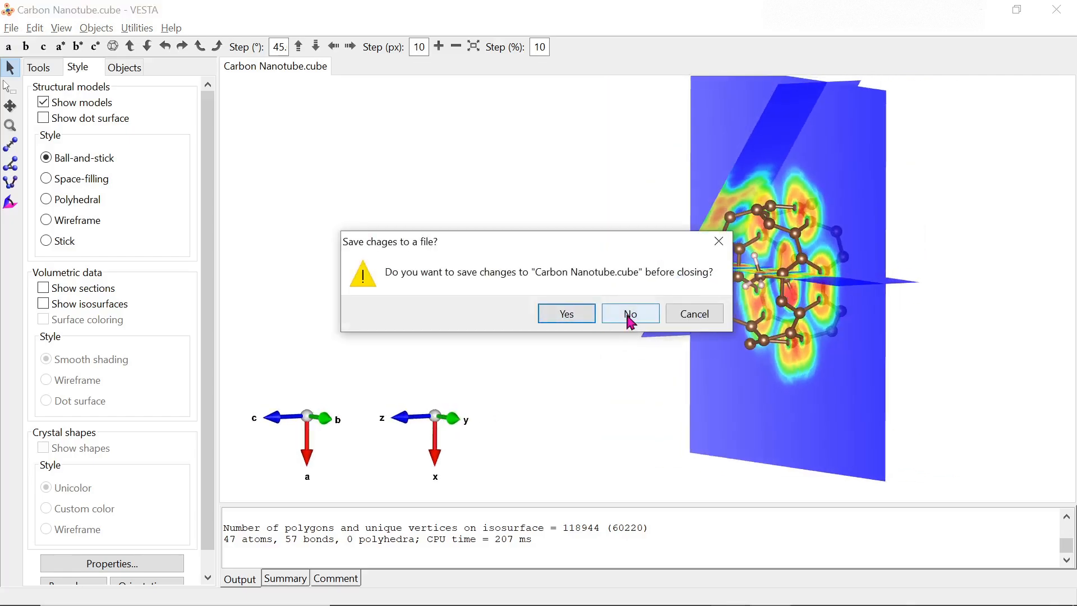